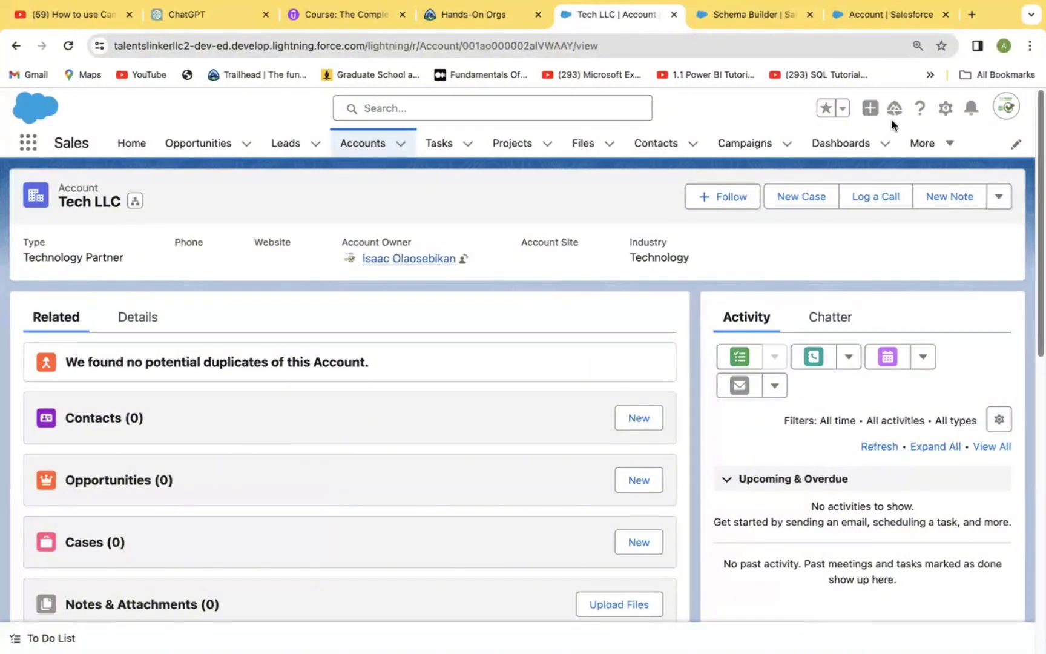
Open Setup for the current app, search the setup options for "Assignment" and open Lead Assignment Rules.
left_click(945, 109)
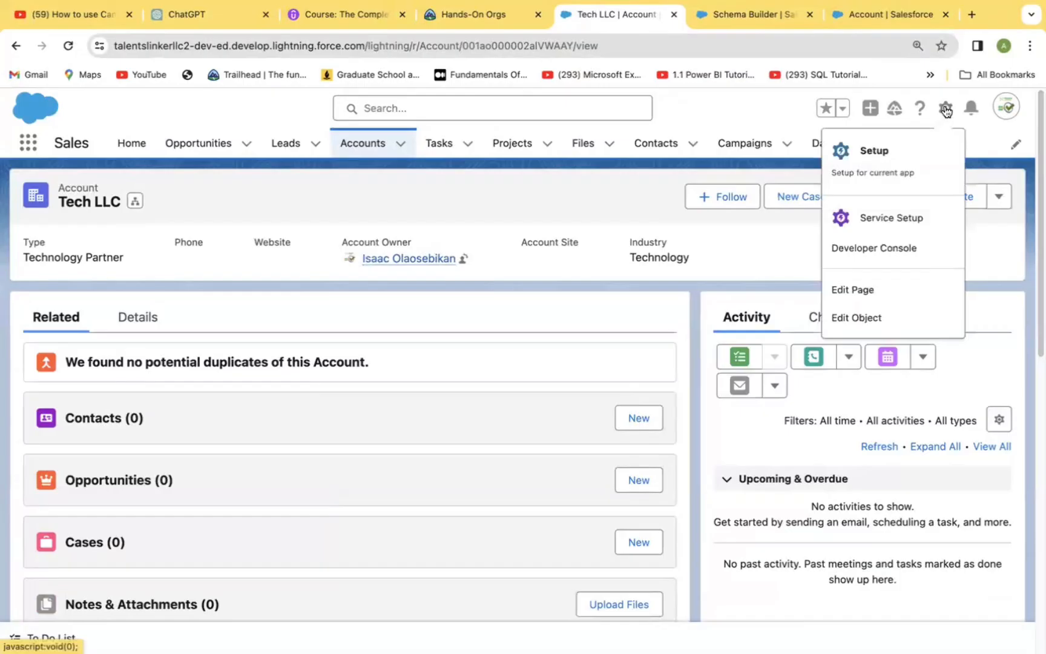
left_click(869, 149)
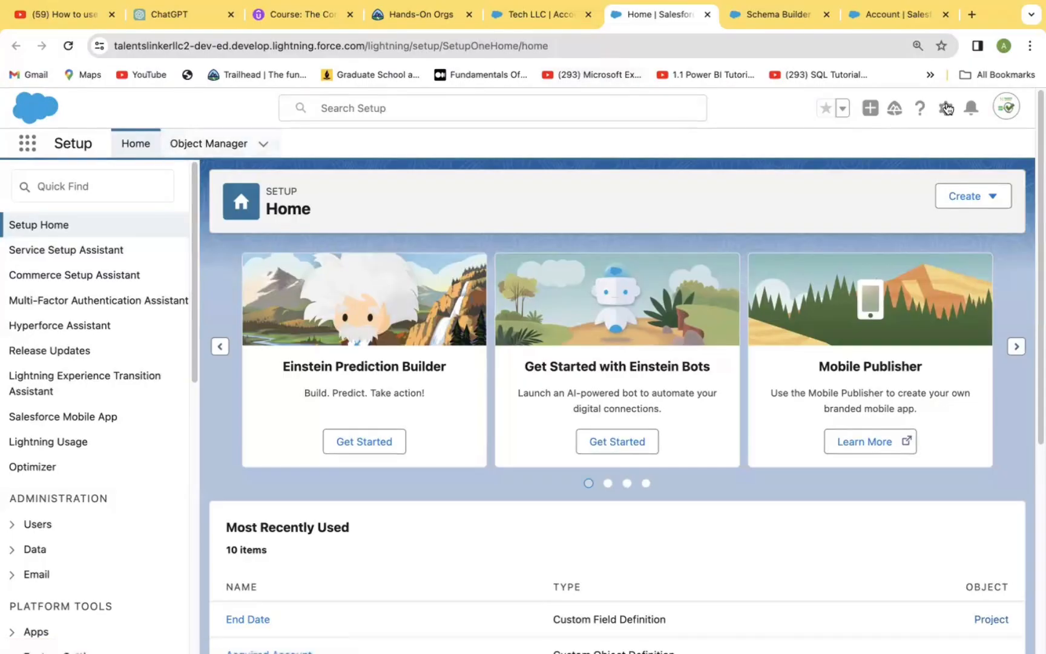
left_click(98, 182)
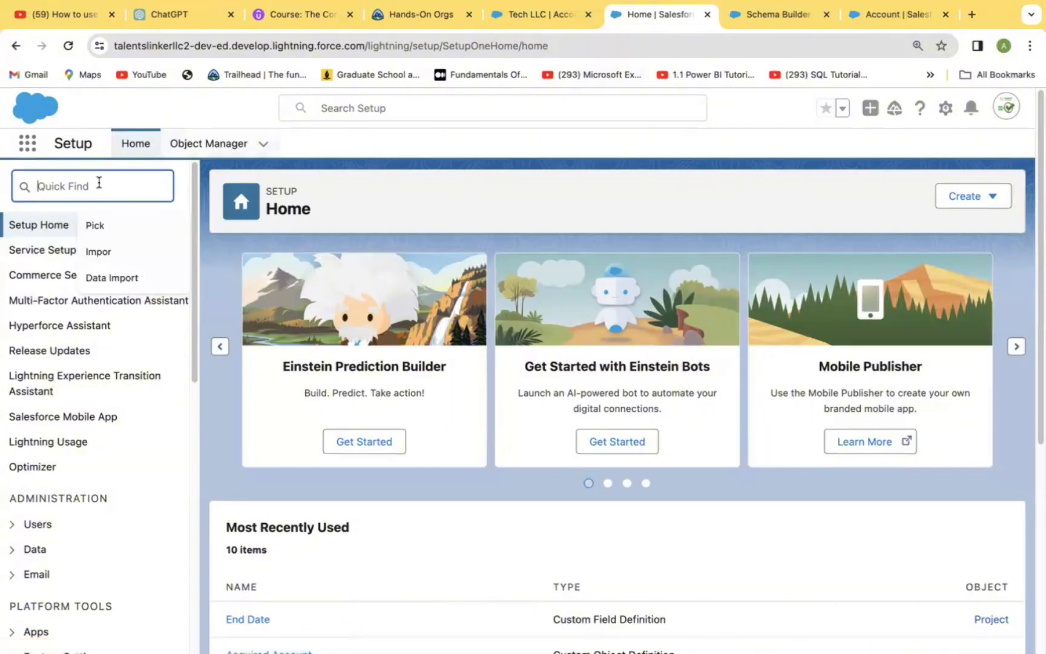
type("As")
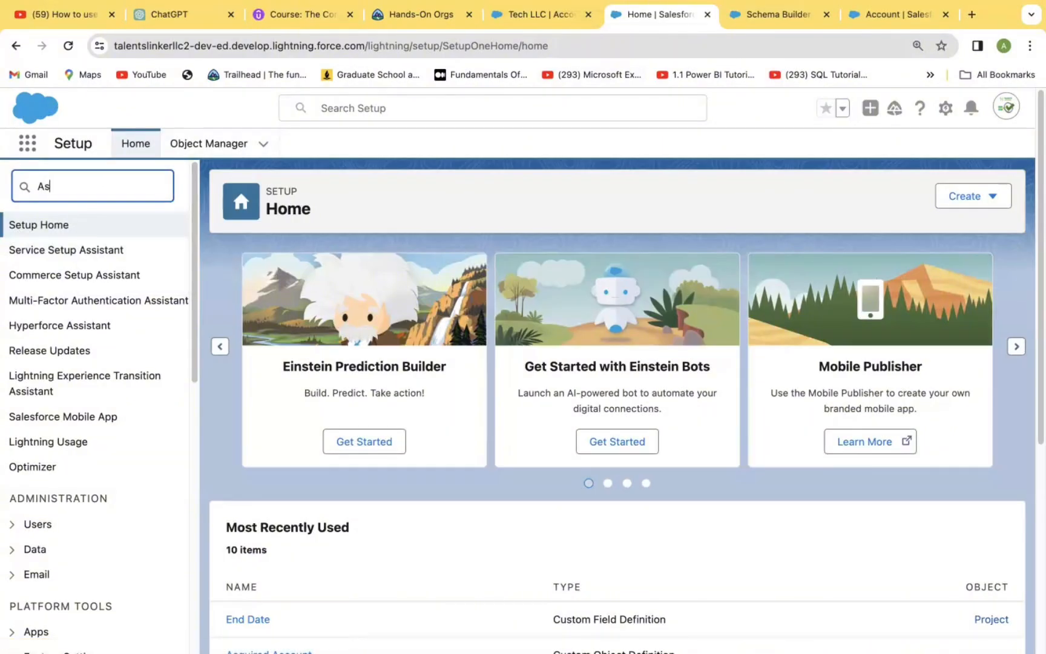
type("ss")
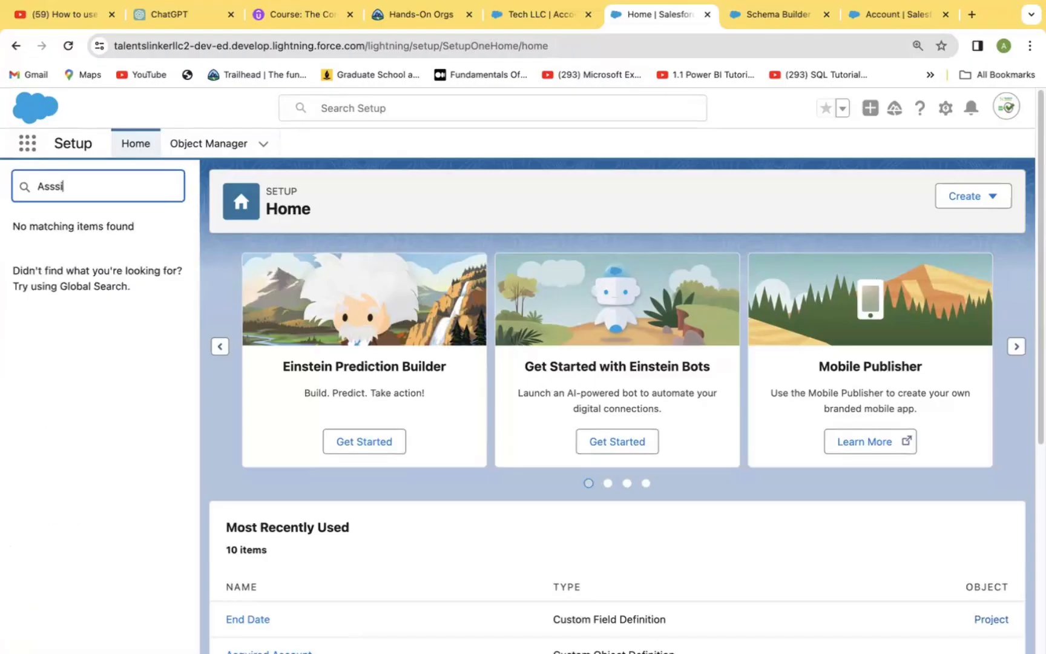
key("BackSpace")
type("ig")
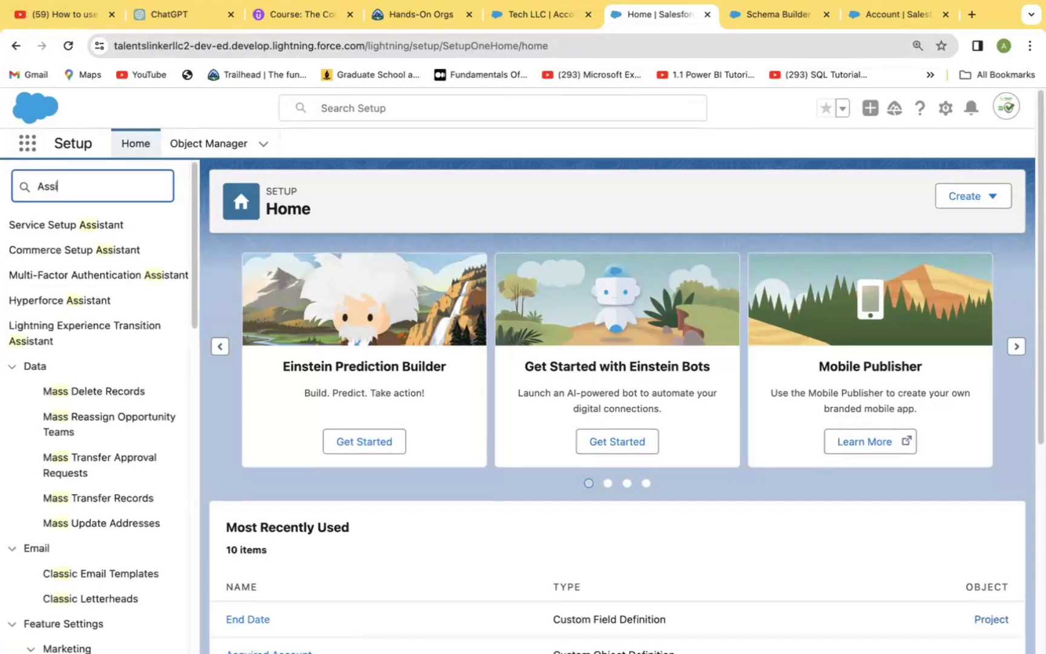
type("nment")
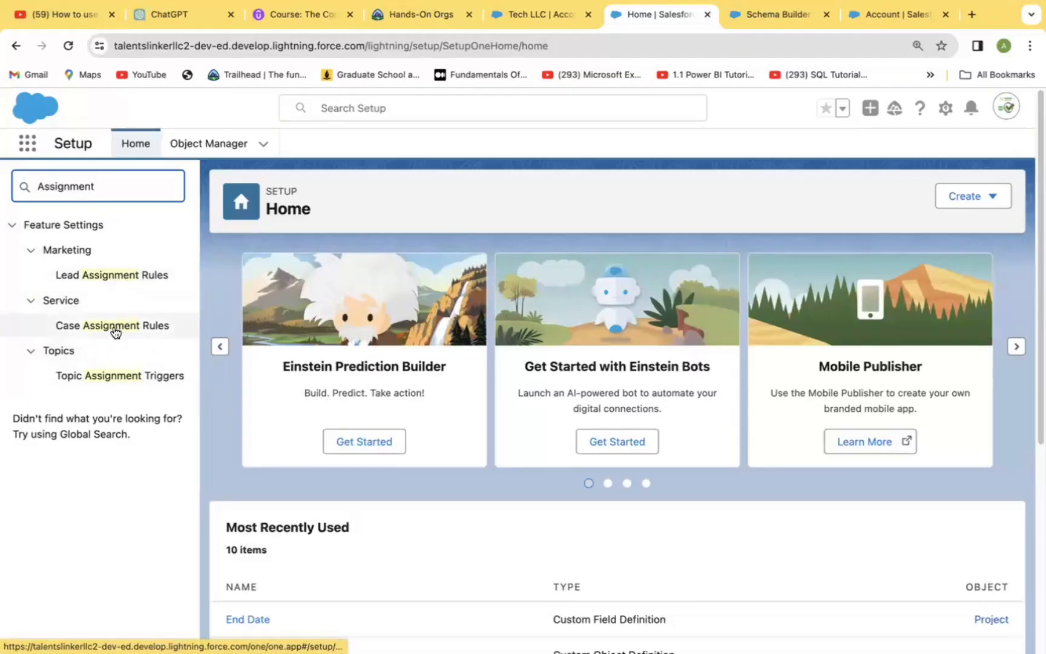
left_click(118, 279)
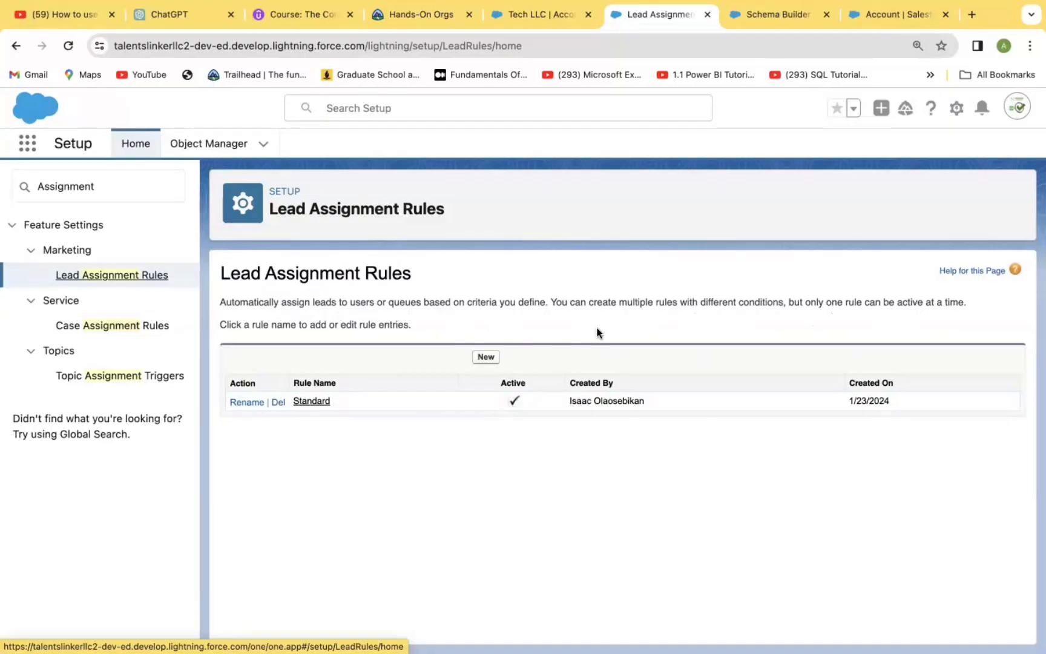
Create and save a new lead assignment rule named "Latest Lead Assignment", leaving it inactive.
left_click(486, 356)
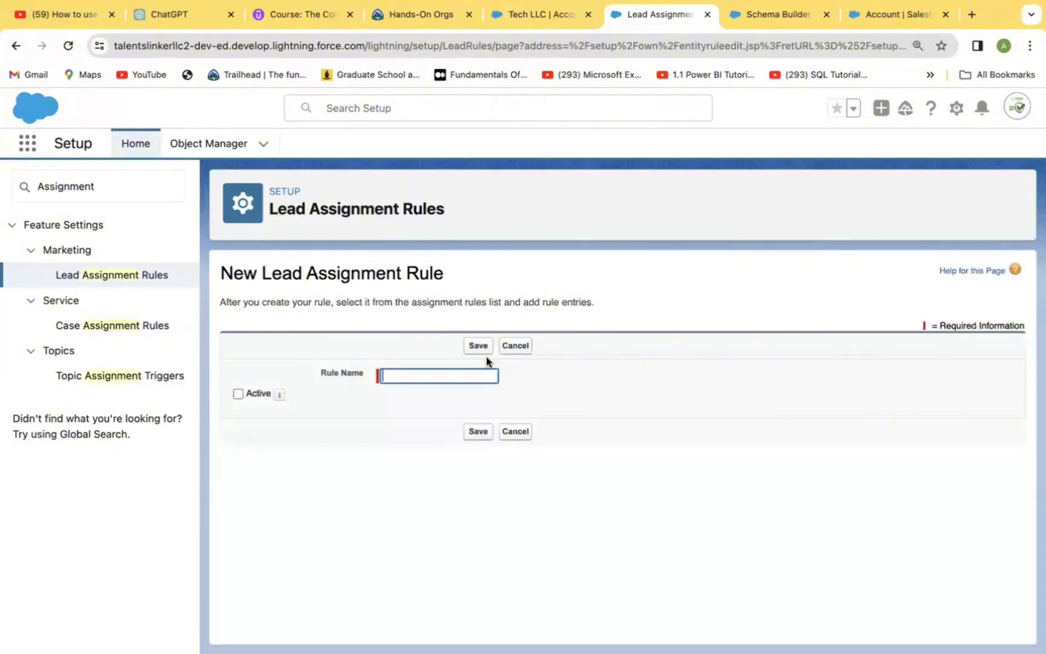
left_click(422, 375)
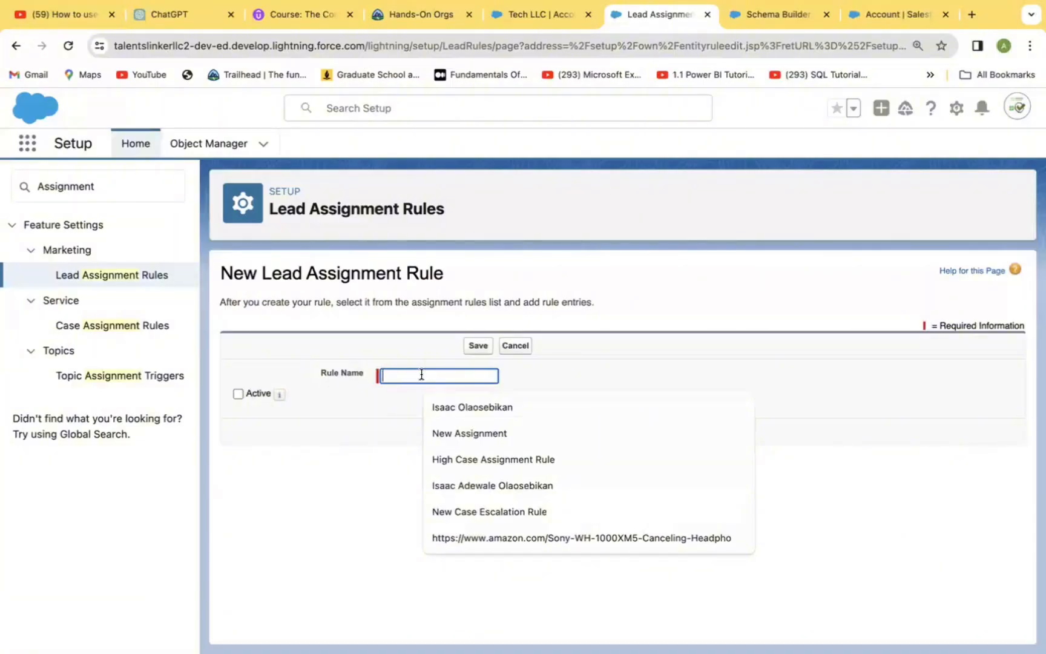
type("Latest")
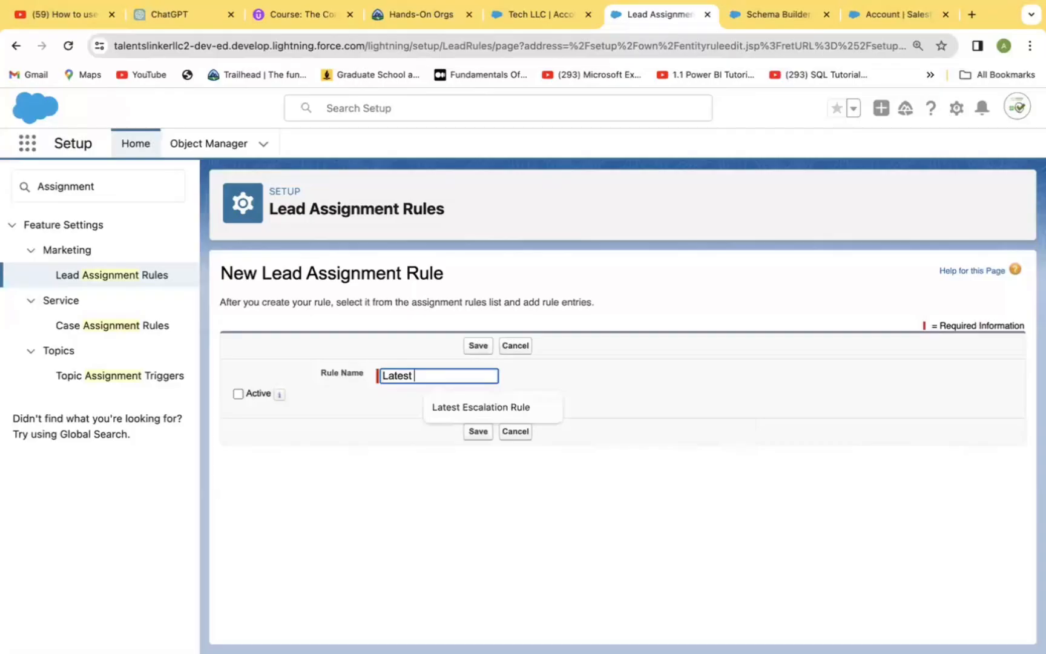
type(" Leas")
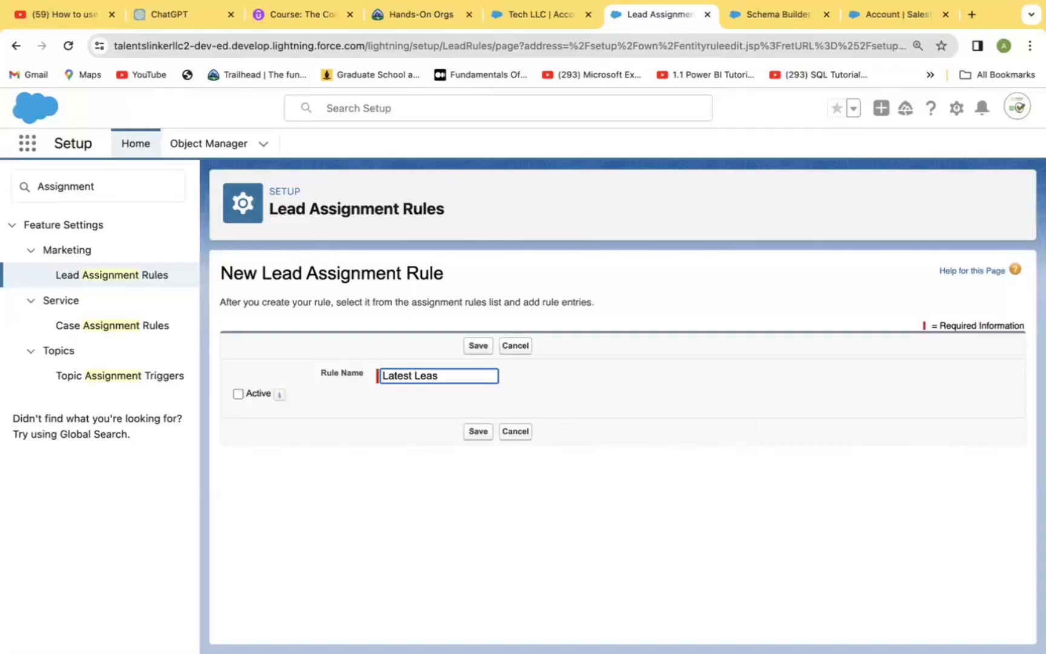
key("BackSpace")
type("d Assignment")
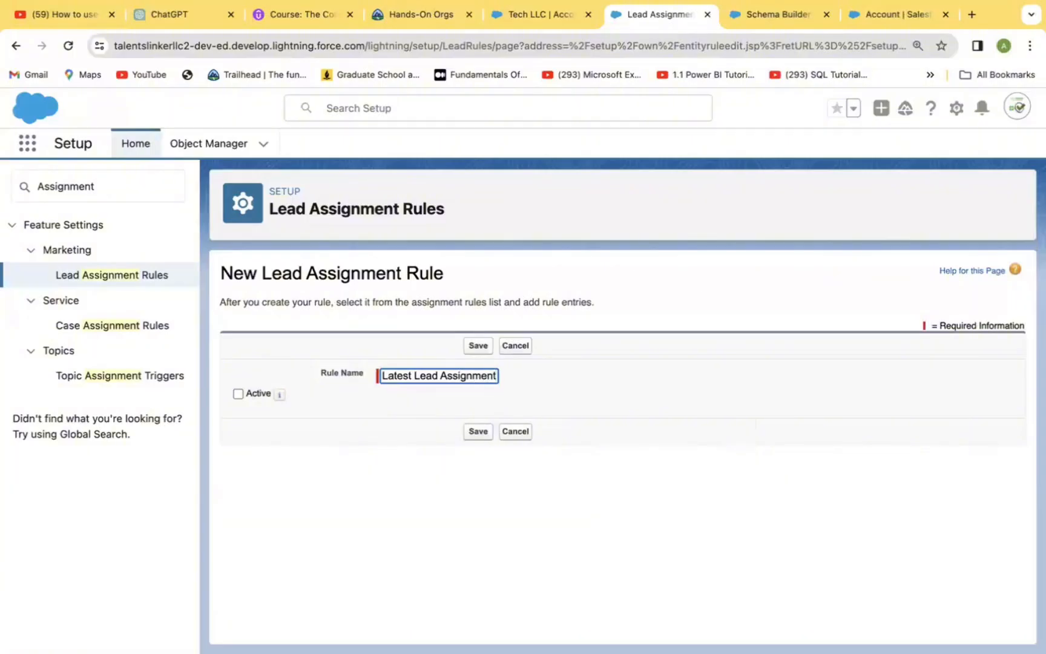
left_click(482, 431)
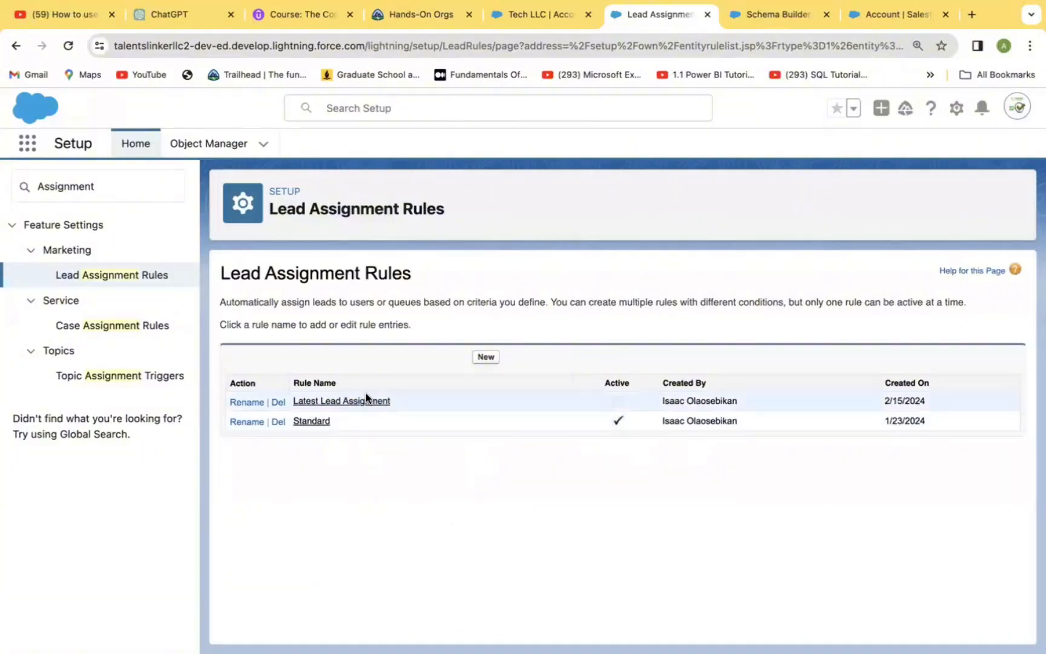
Start a new rule entry in the Latest Lead Assignment rule, keeping "criteria are met" and setting the sort order to 1.
left_click(350, 401)
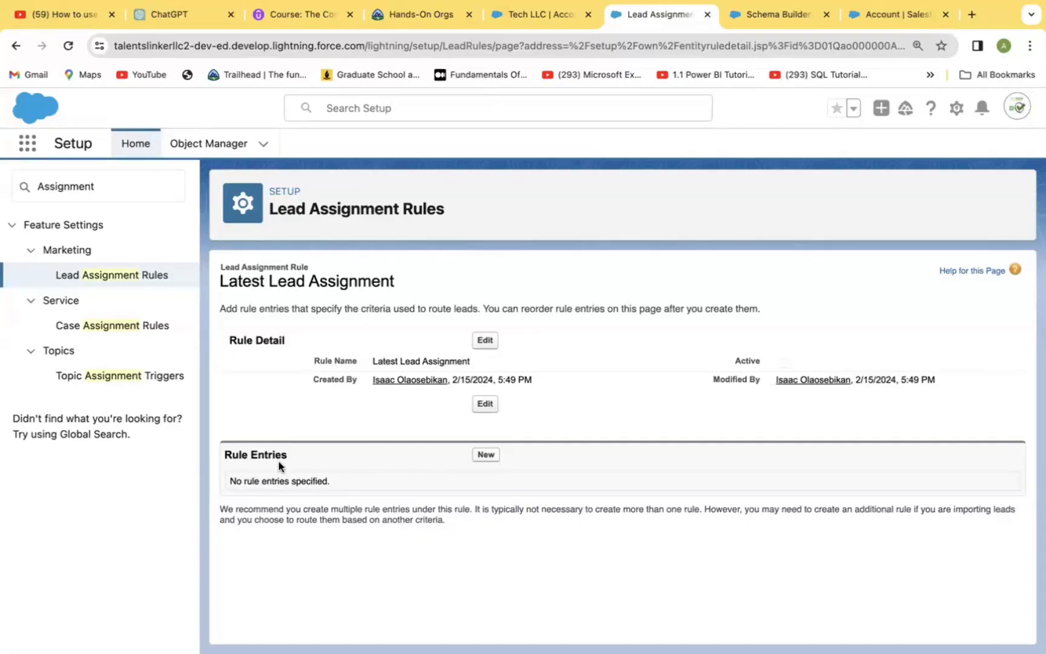
left_click(485, 455)
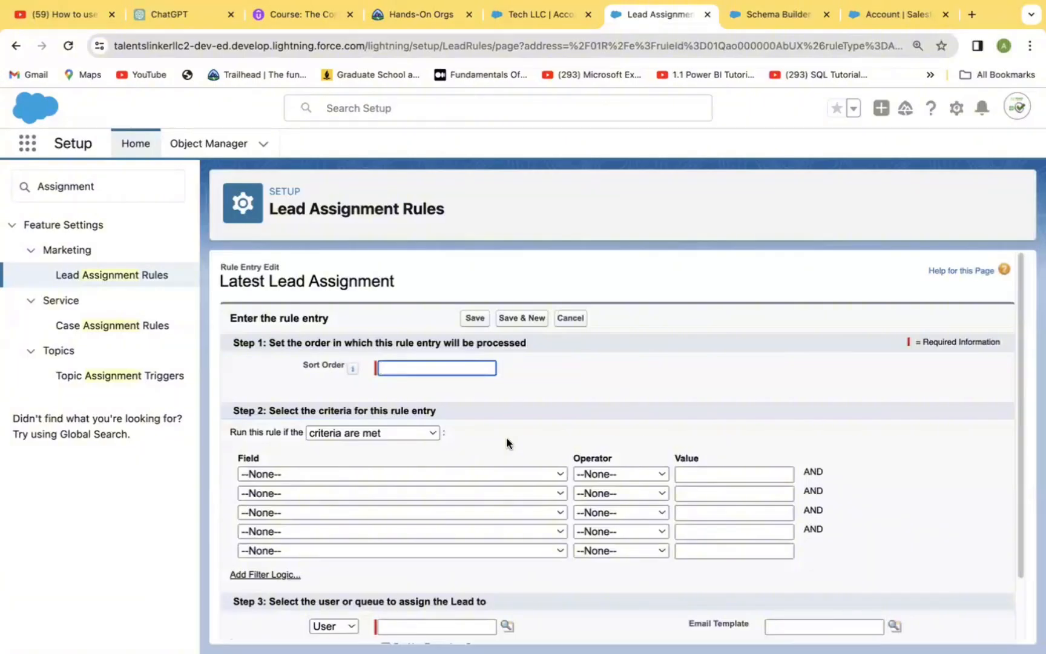
left_click(432, 433)
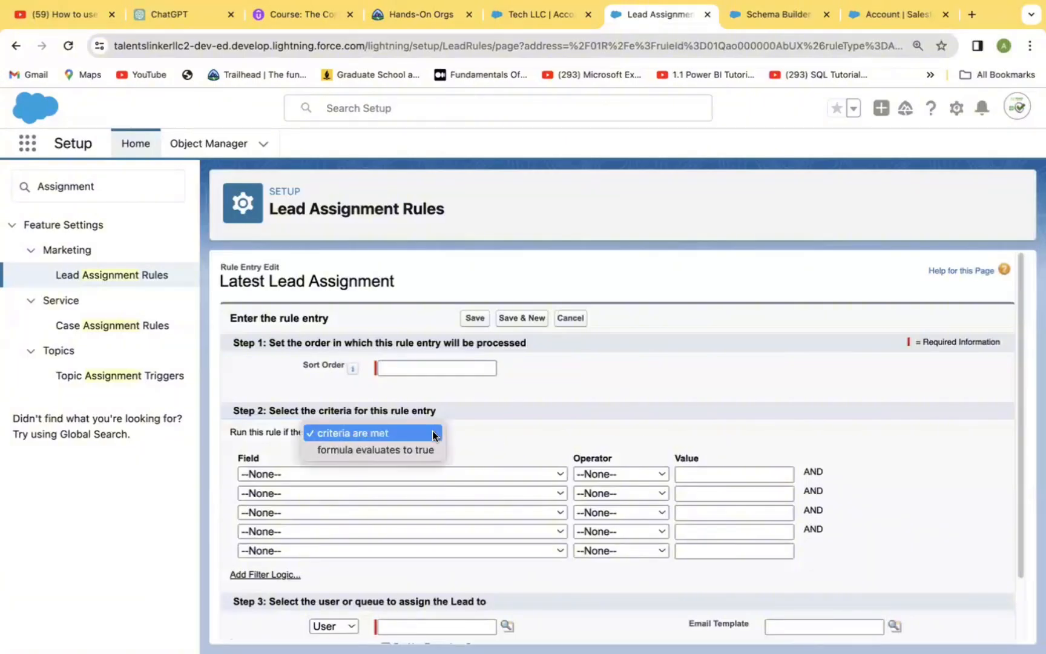
left_click(432, 430)
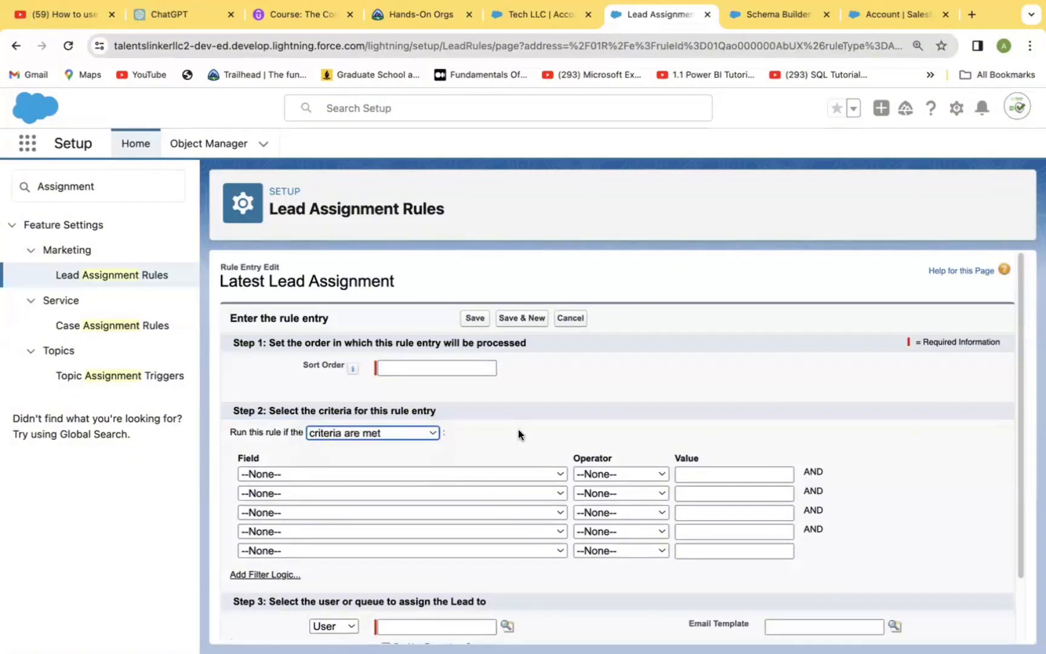
left_click(435, 369)
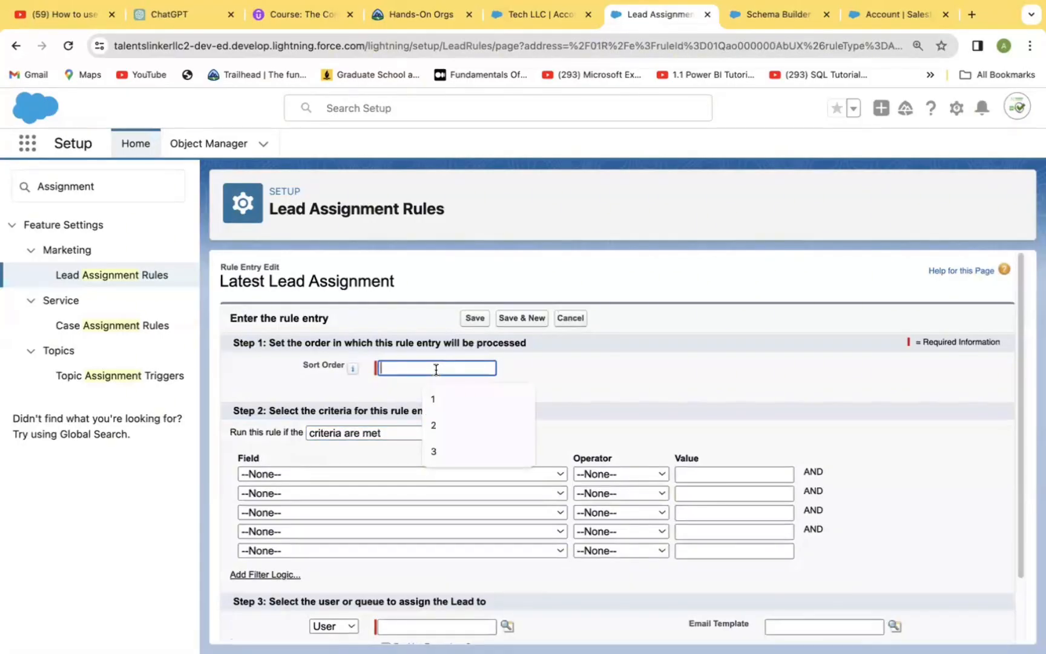
type("1")
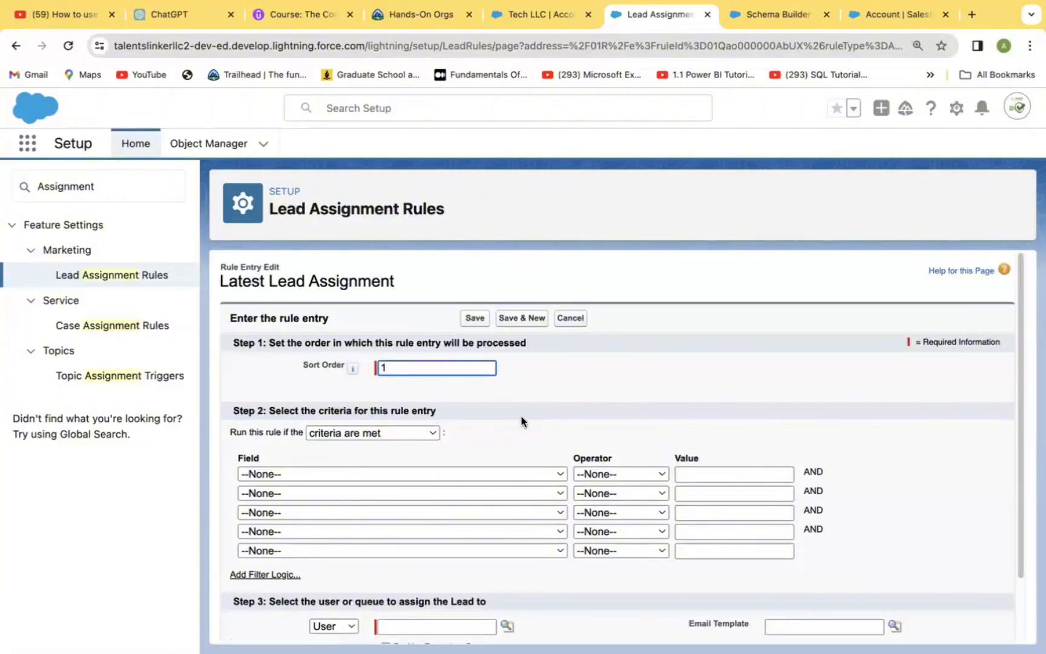
Define the entry's first criterion as Lead: Annual Revenue greater than 1000000.
left_click(556, 473)
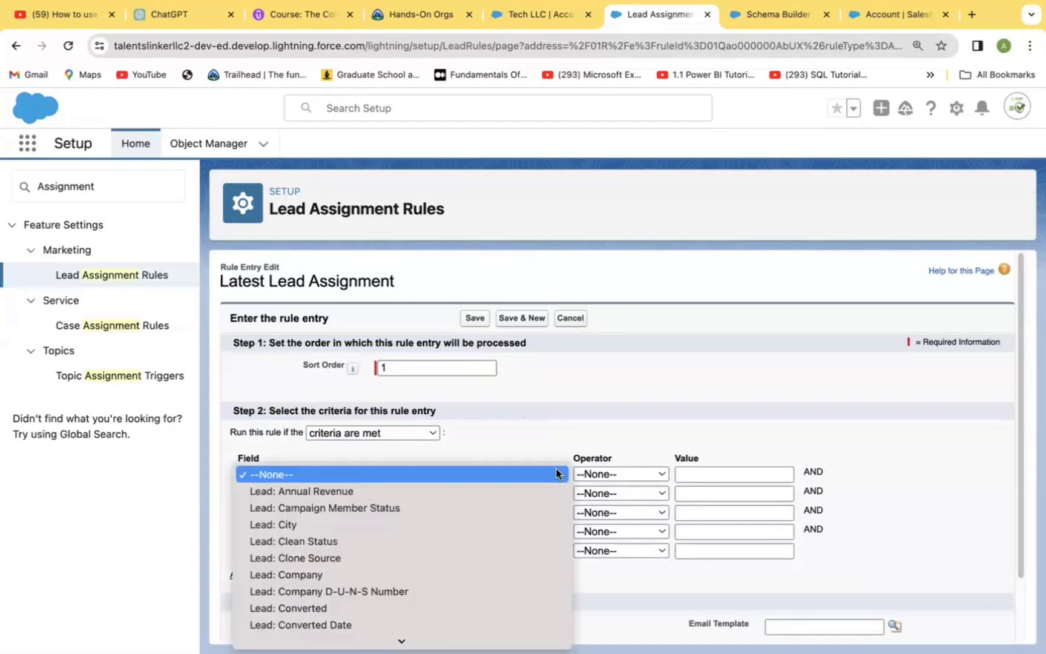
left_click(446, 490)
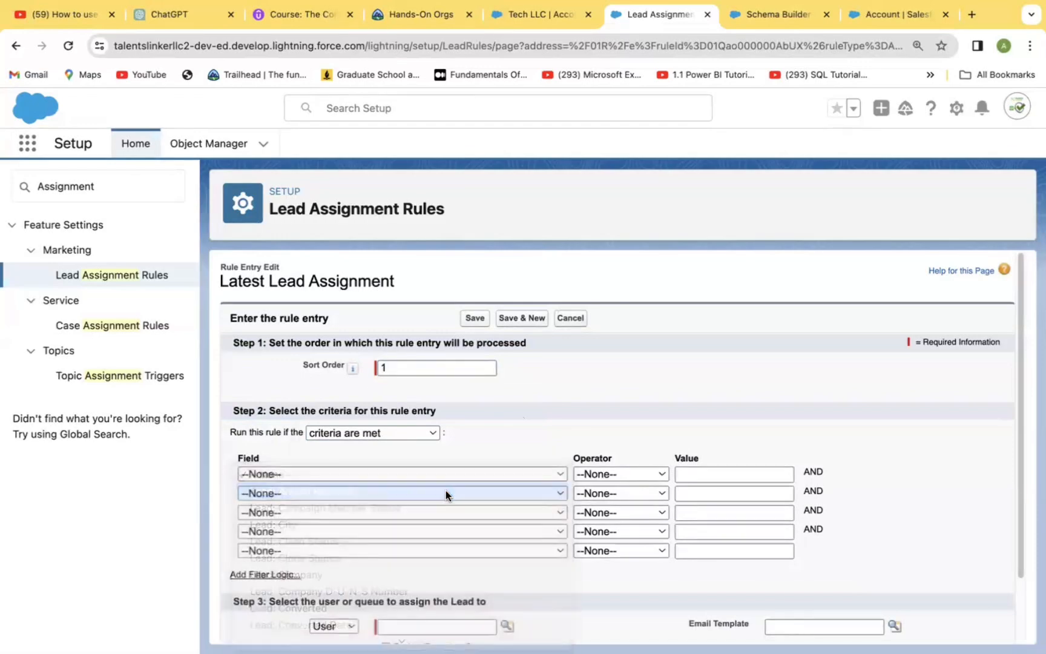
left_click(661, 475)
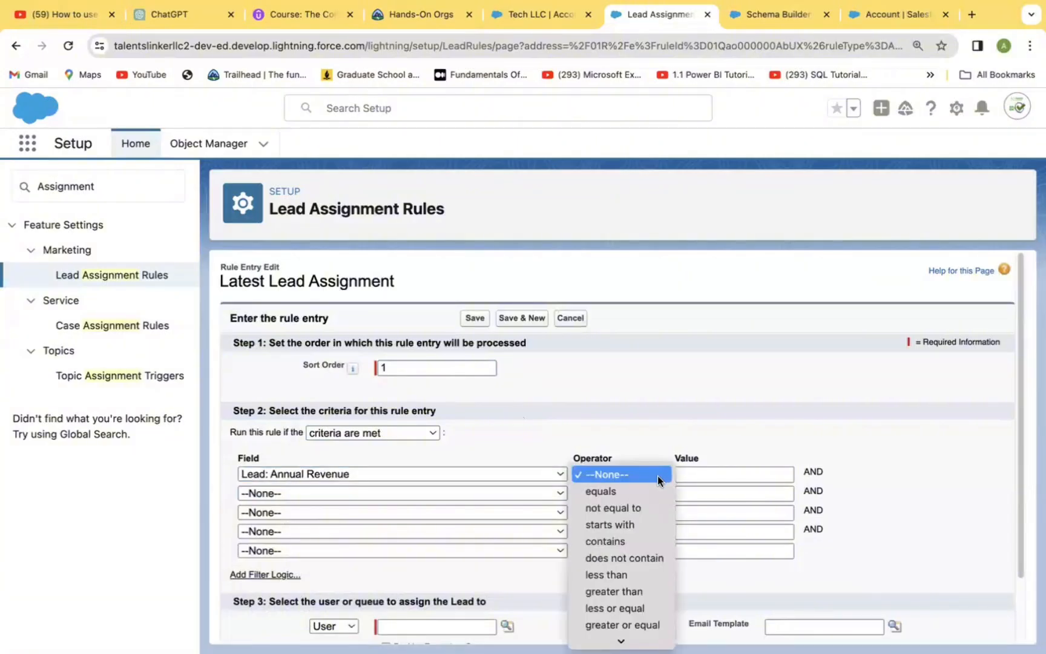
left_click(626, 589)
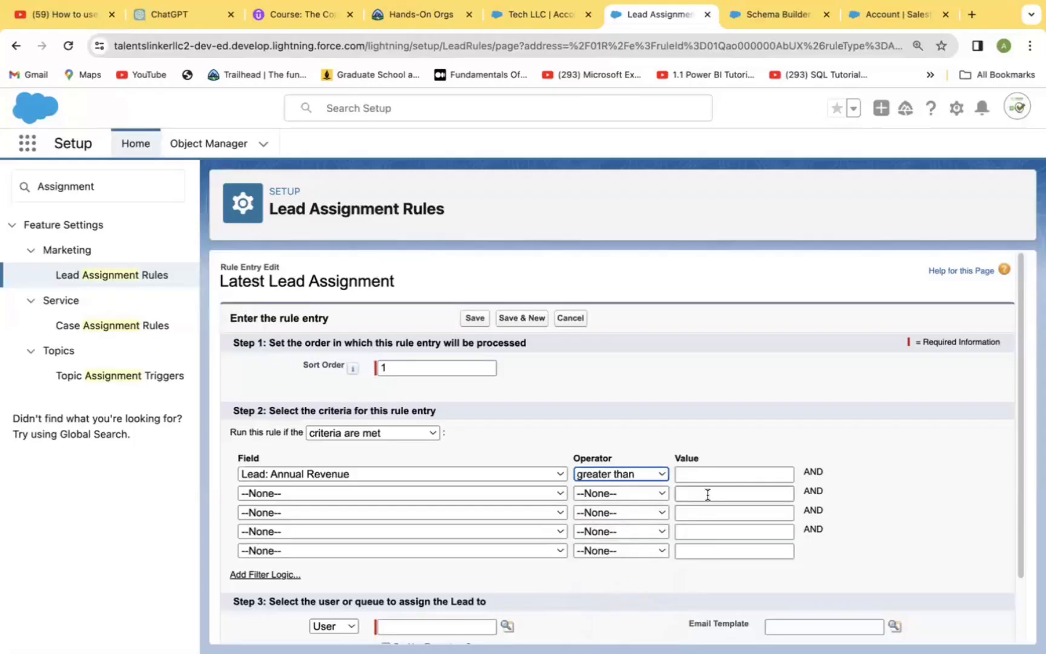
left_click(698, 475)
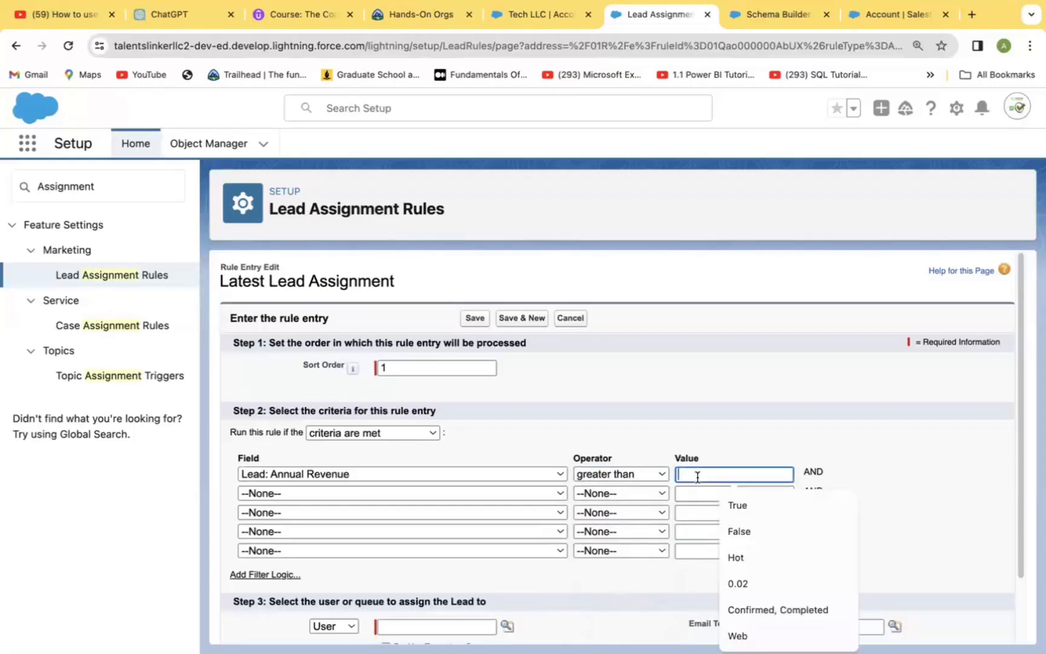
type("1000000")
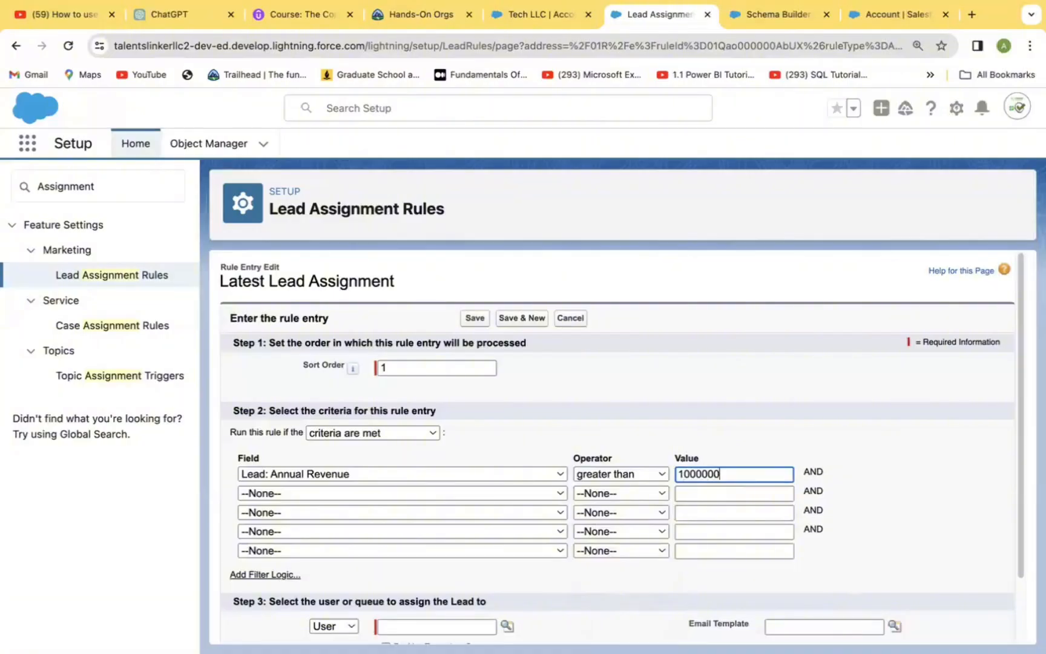
Define the entry's second criterion as Lead: Rating equals Hot, picking the value from the rating lookup.
left_click(294, 494)
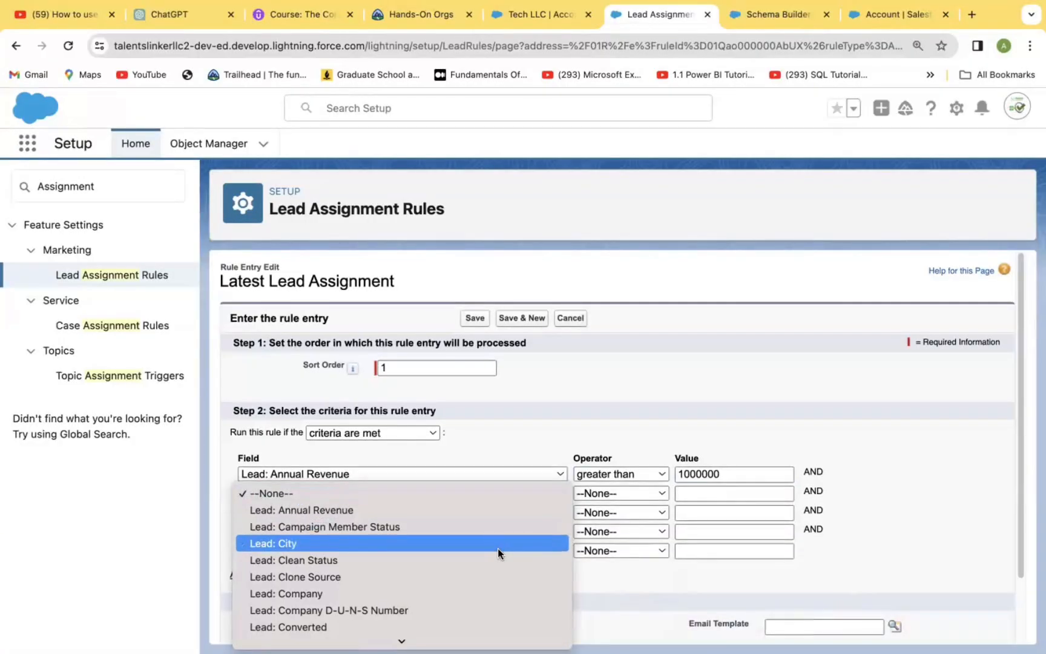
scroll(498, 547, "down", 5)
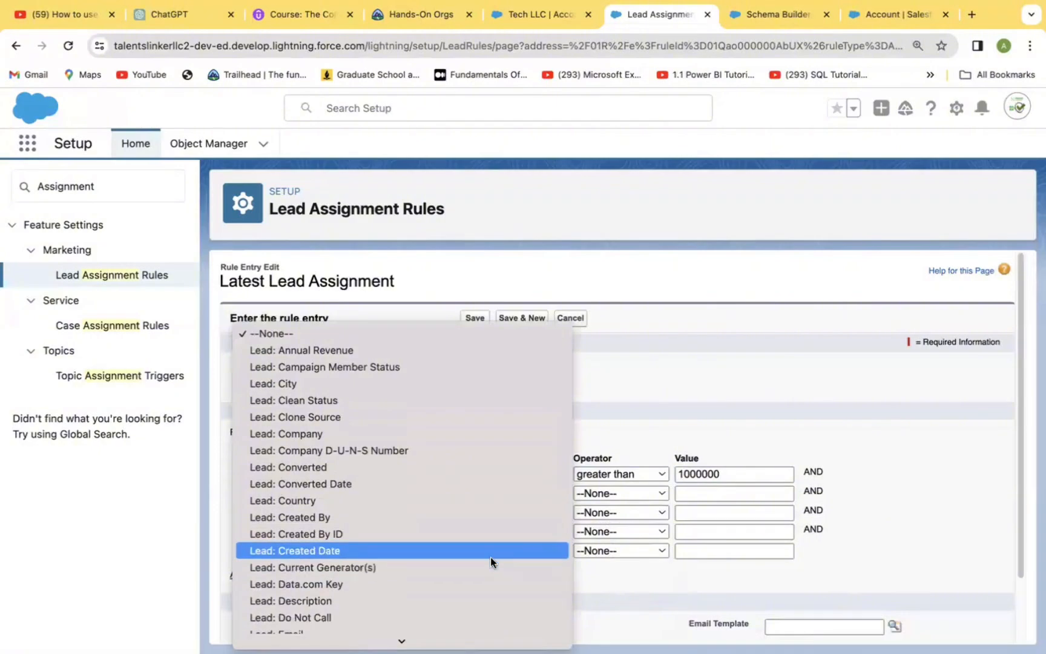
scroll(490, 517, "down", 1)
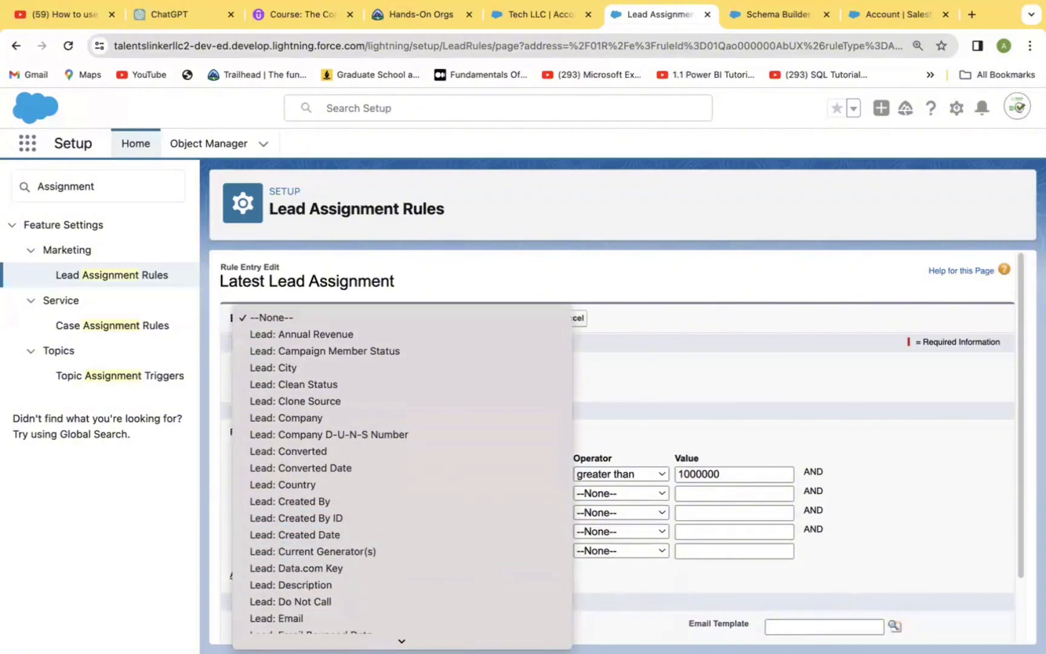
scroll(466, 589, "down", 6)
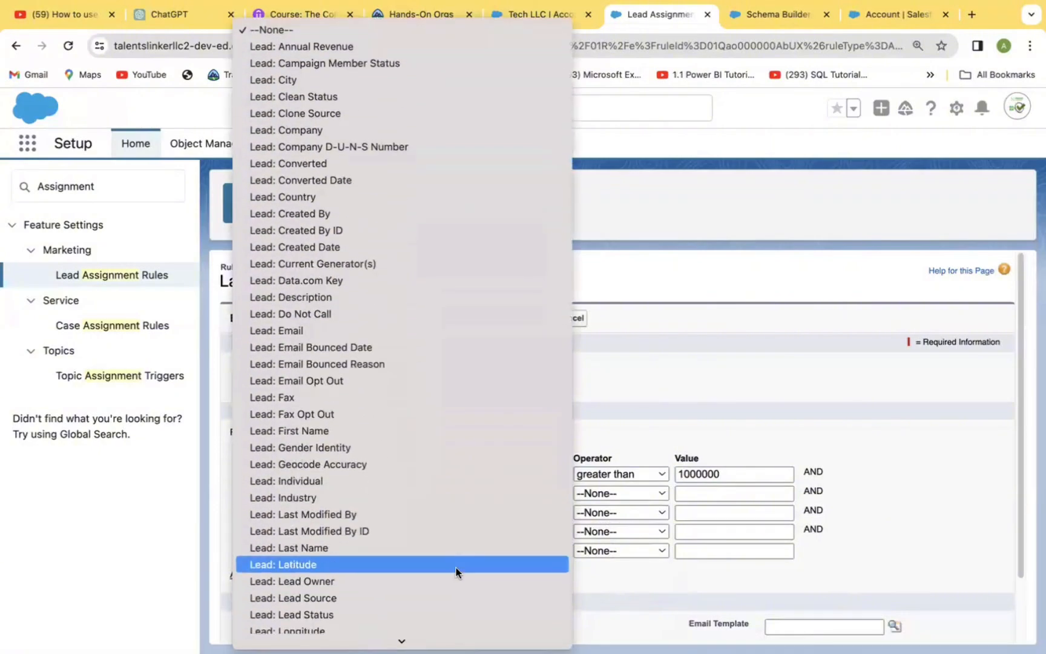
scroll(446, 632, "down", 5)
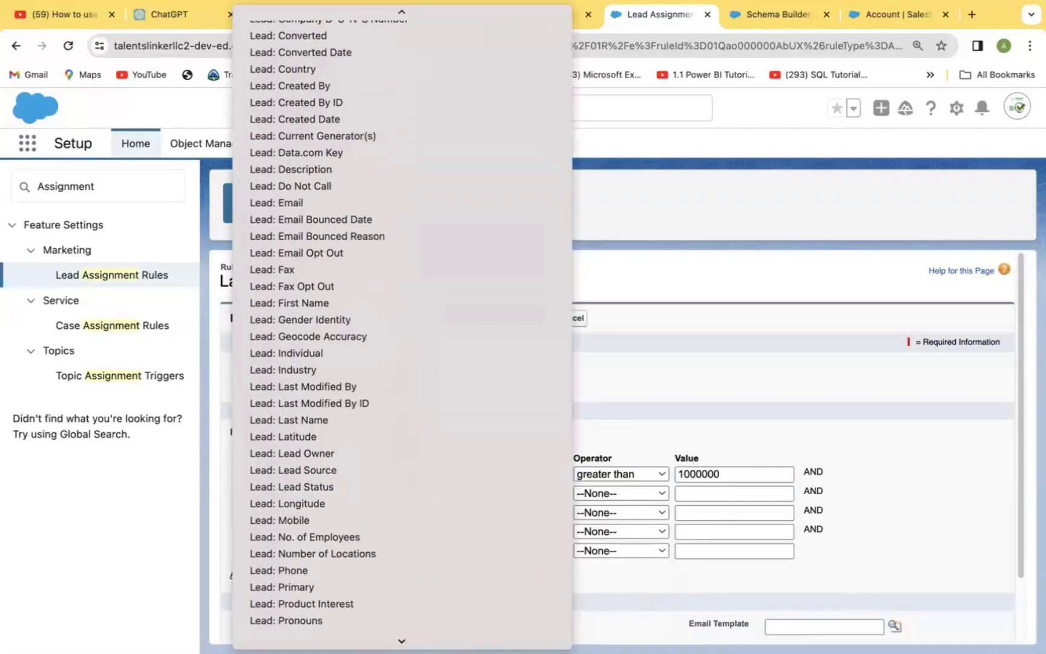
scroll(446, 580, "down", 3)
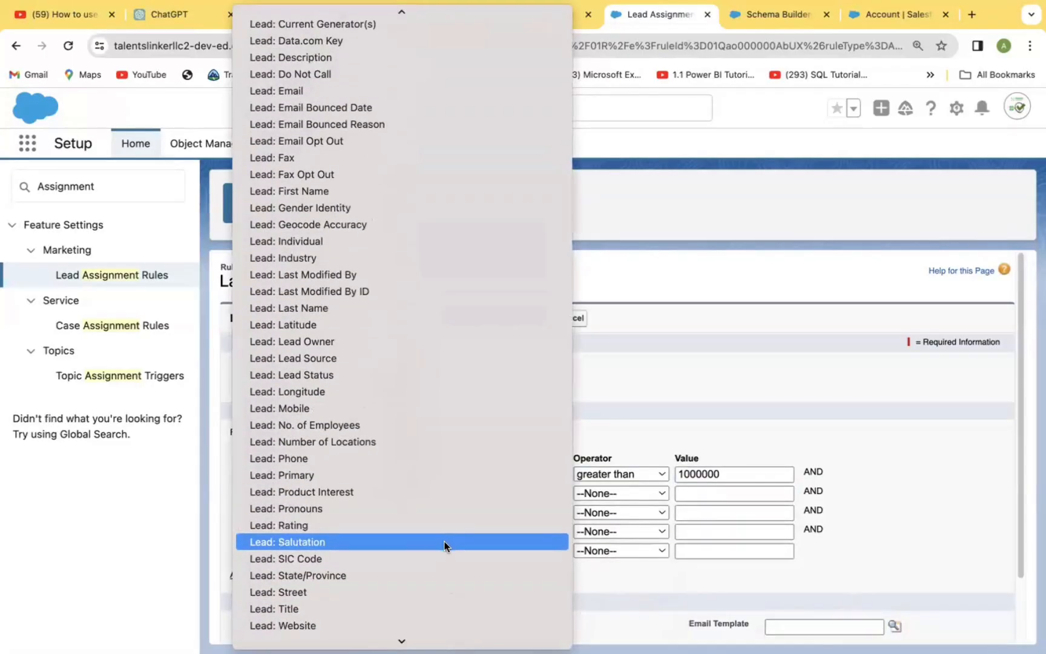
scroll(442, 622, "down", 4)
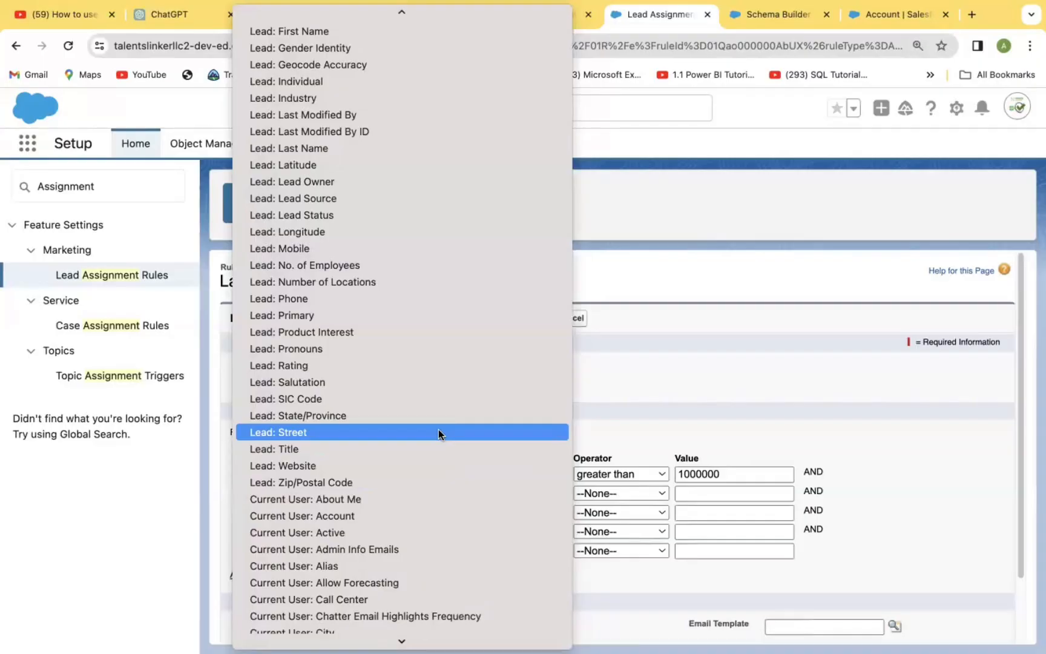
left_click(406, 365)
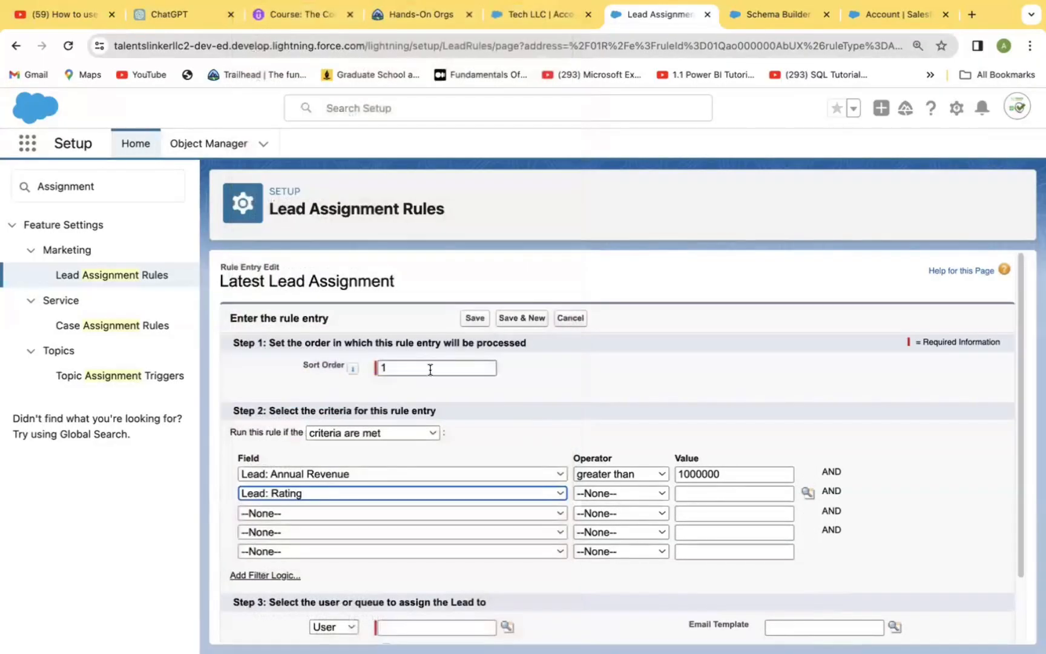
left_click(656, 494)
left_click(637, 509)
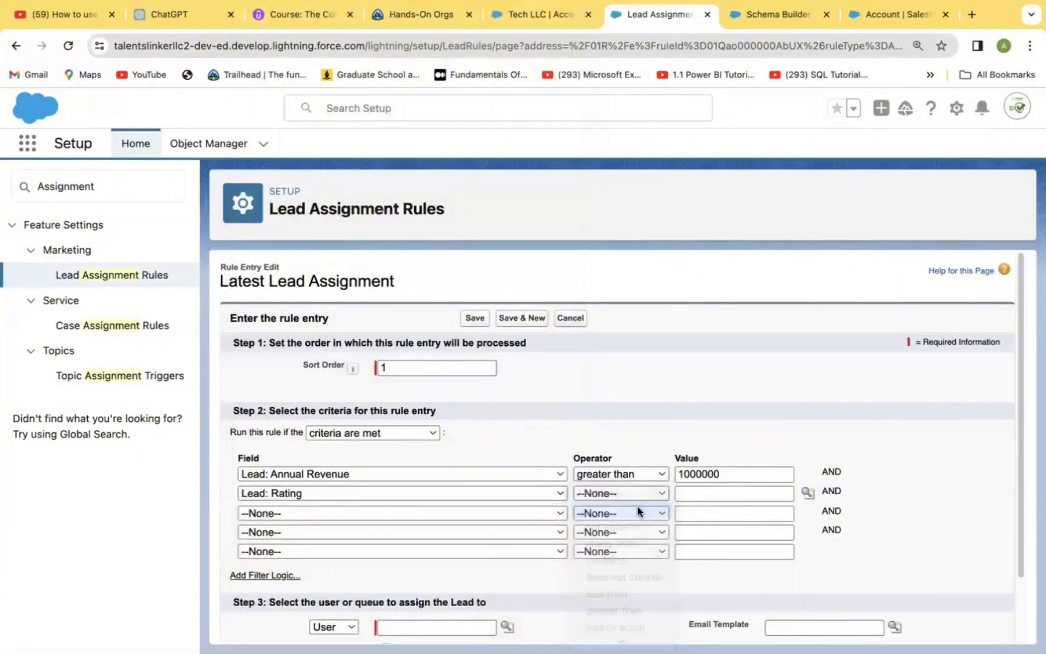
left_click(805, 495)
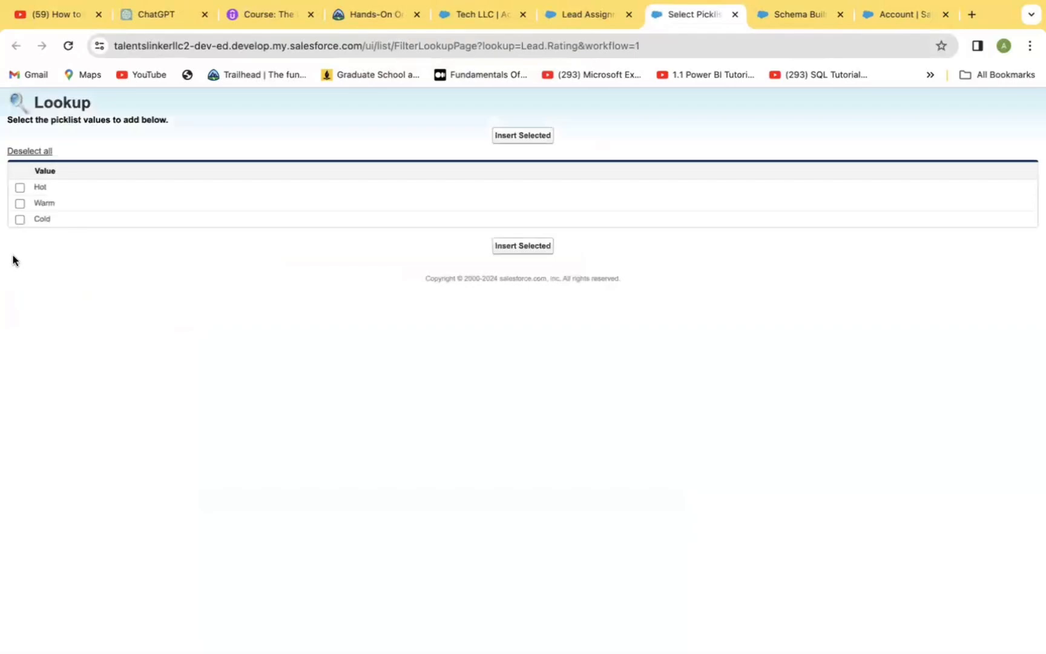
left_click(19, 187)
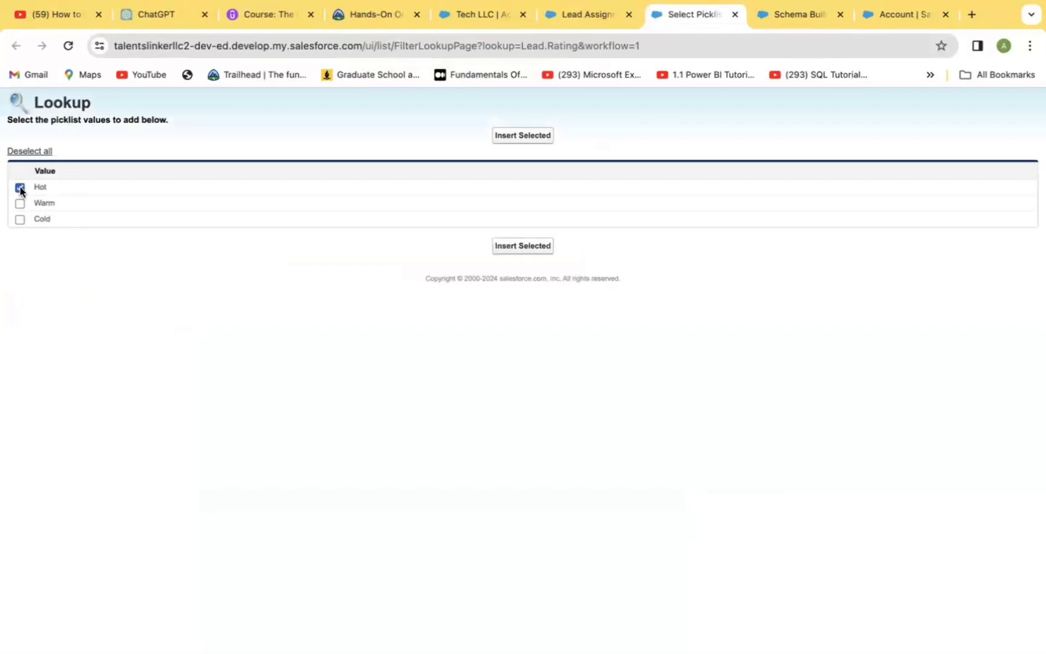
left_click(515, 248)
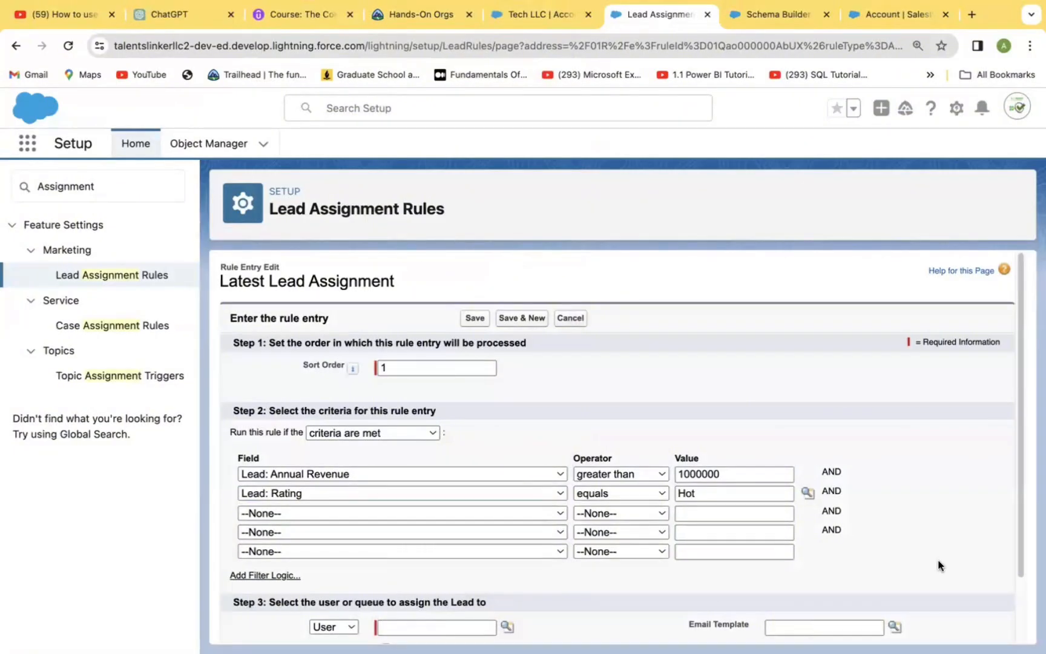
Assign the matching leads to a user, picking the recently viewed user with the Sales EMEA Intern role.
scroll(1023, 571, "down", 2)
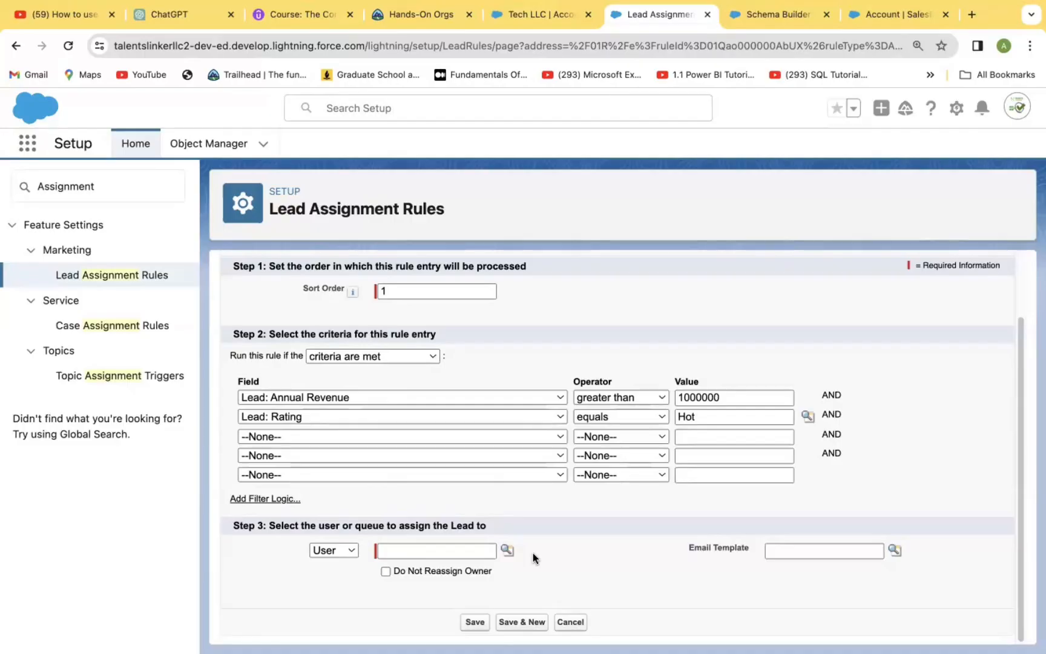
left_click(351, 550)
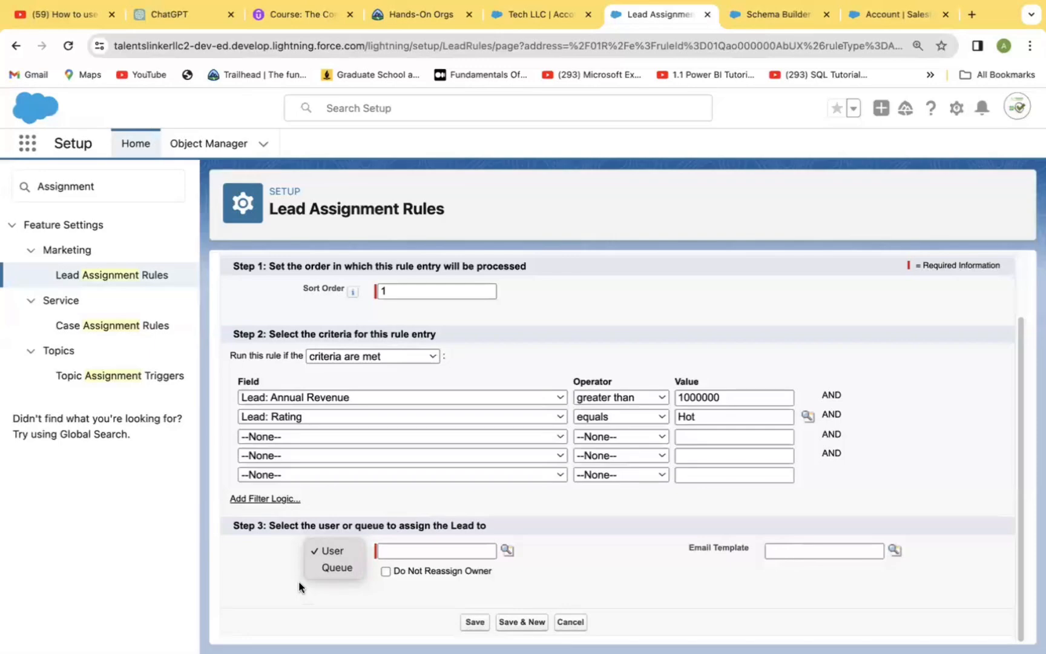
left_click(329, 548)
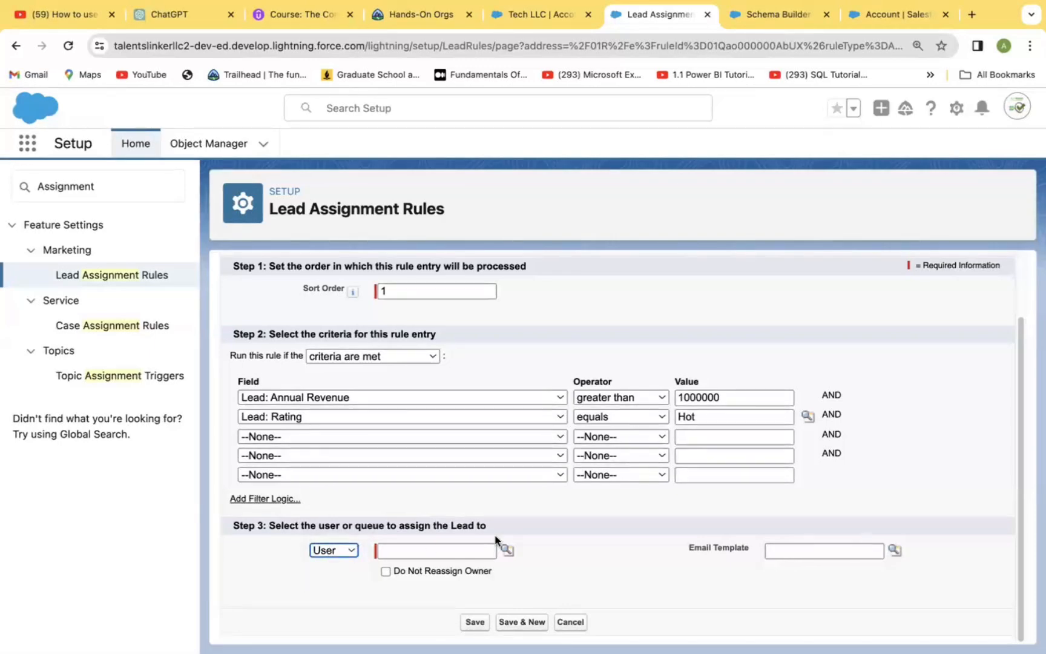
left_click(507, 551)
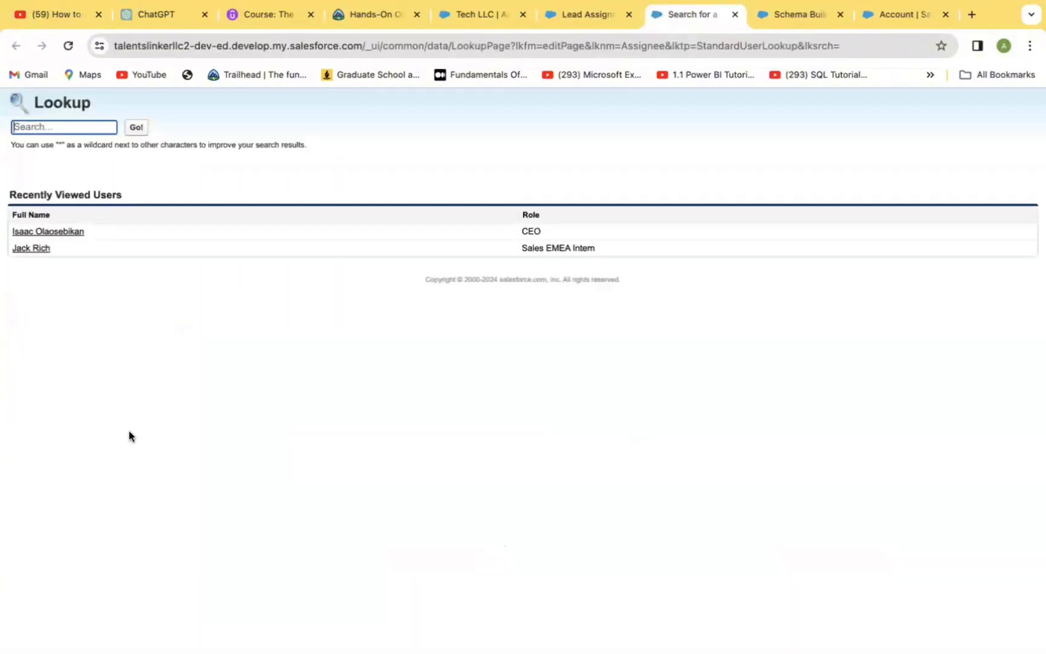
left_click(29, 249)
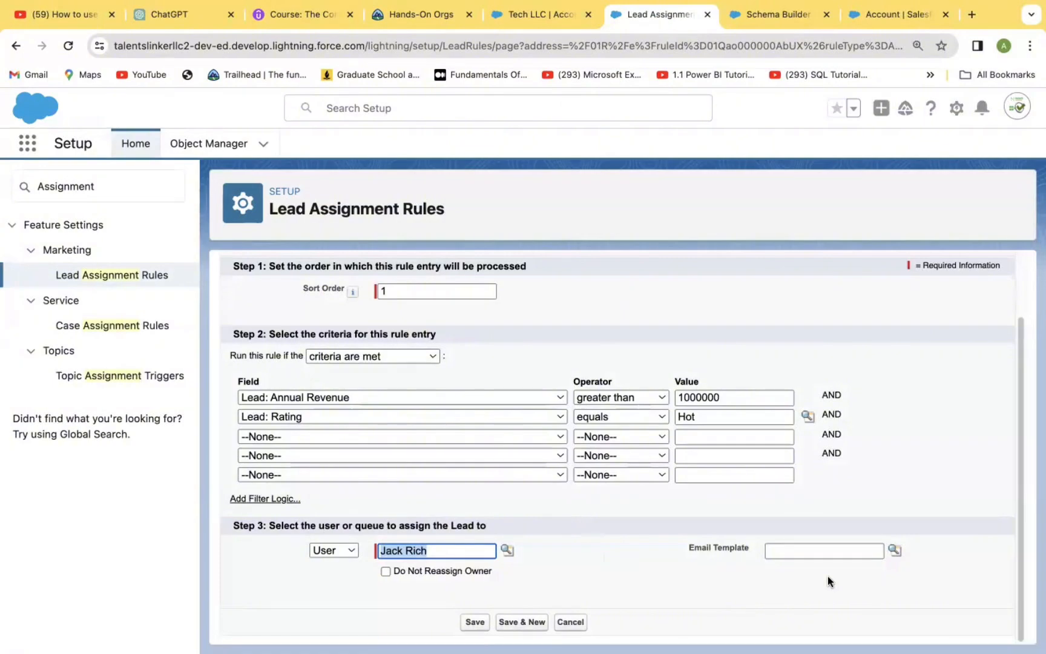
Set the entry's email template to "Marketing: Product Inquiry Response" and save the rule entry.
left_click(889, 550)
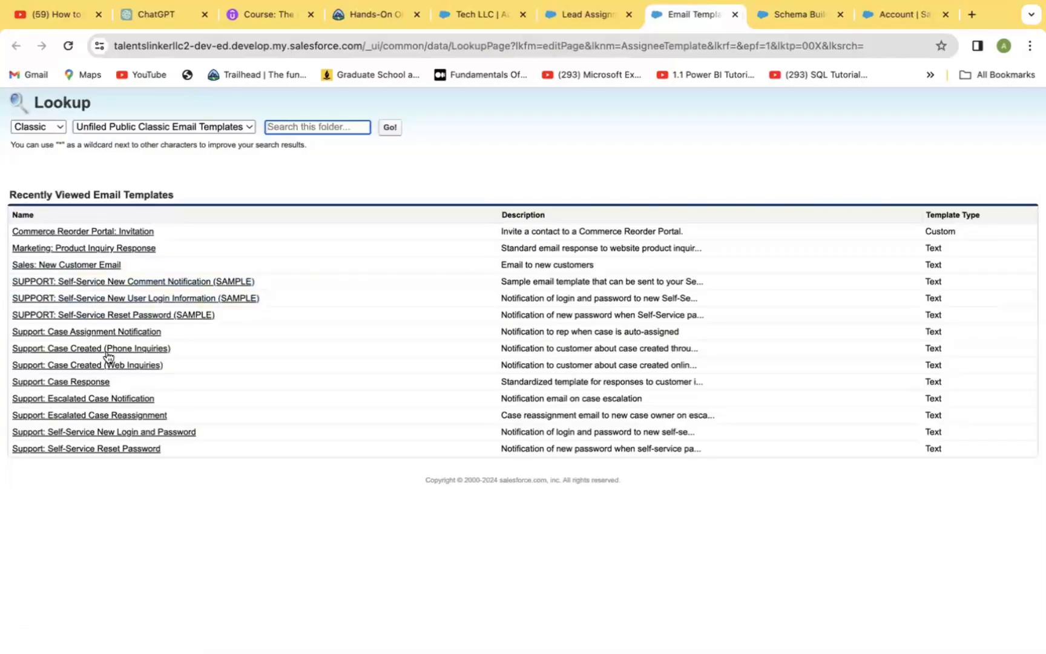
left_click(50, 265)
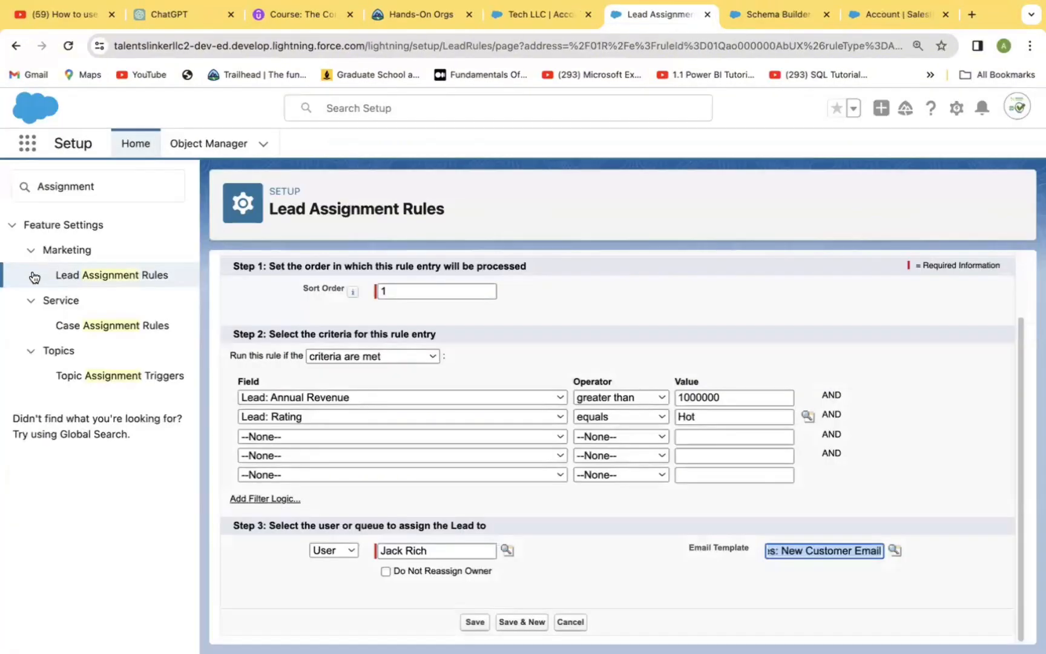
left_click(892, 551)
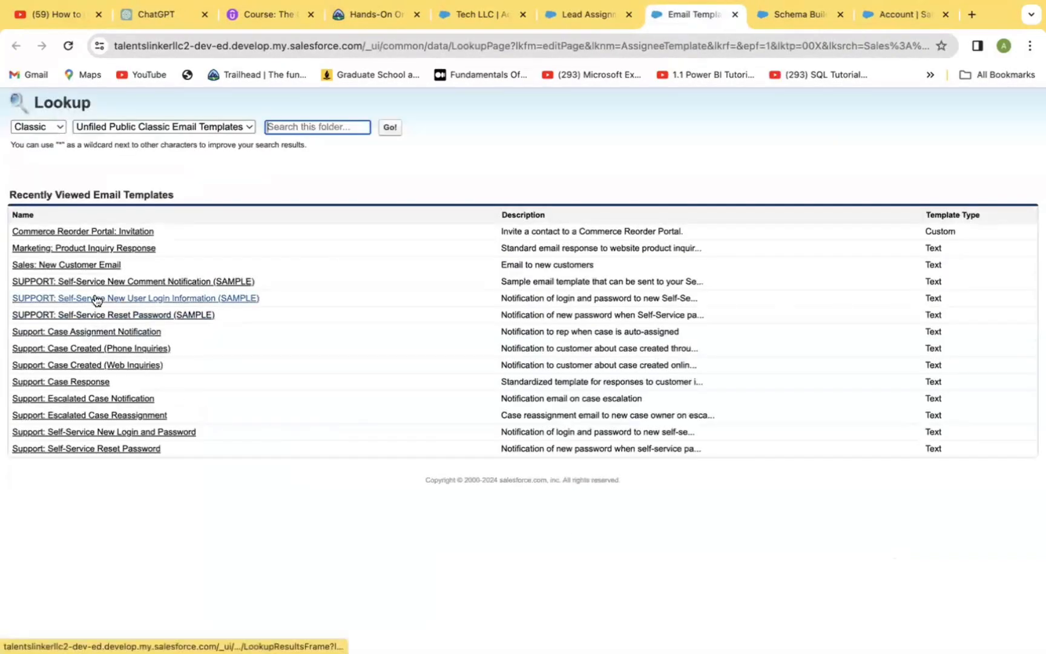
left_click(99, 249)
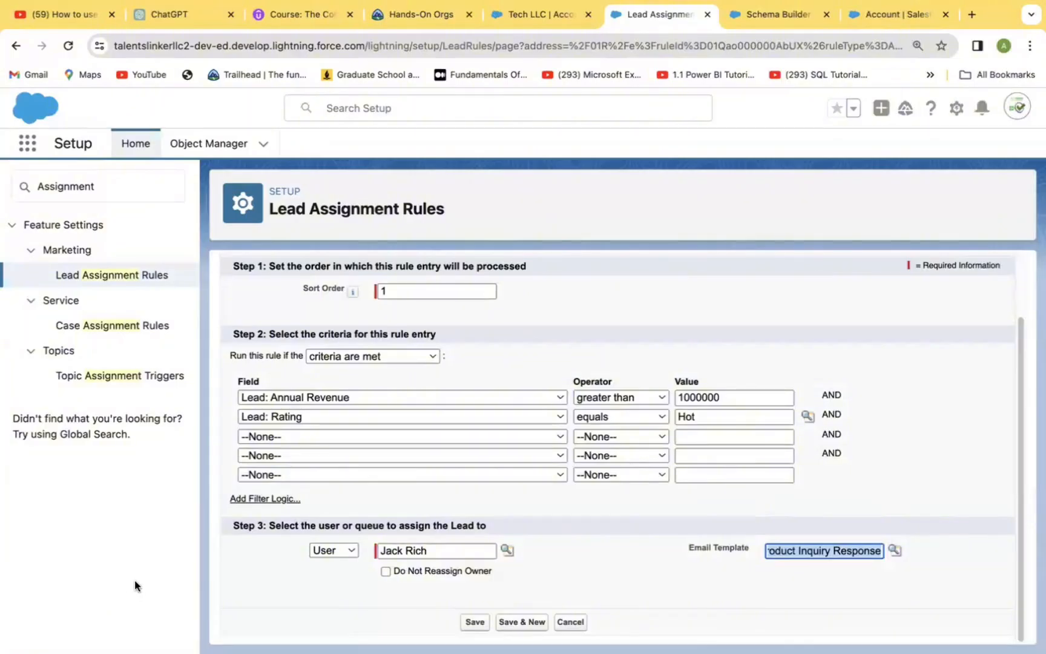
left_click(929, 385)
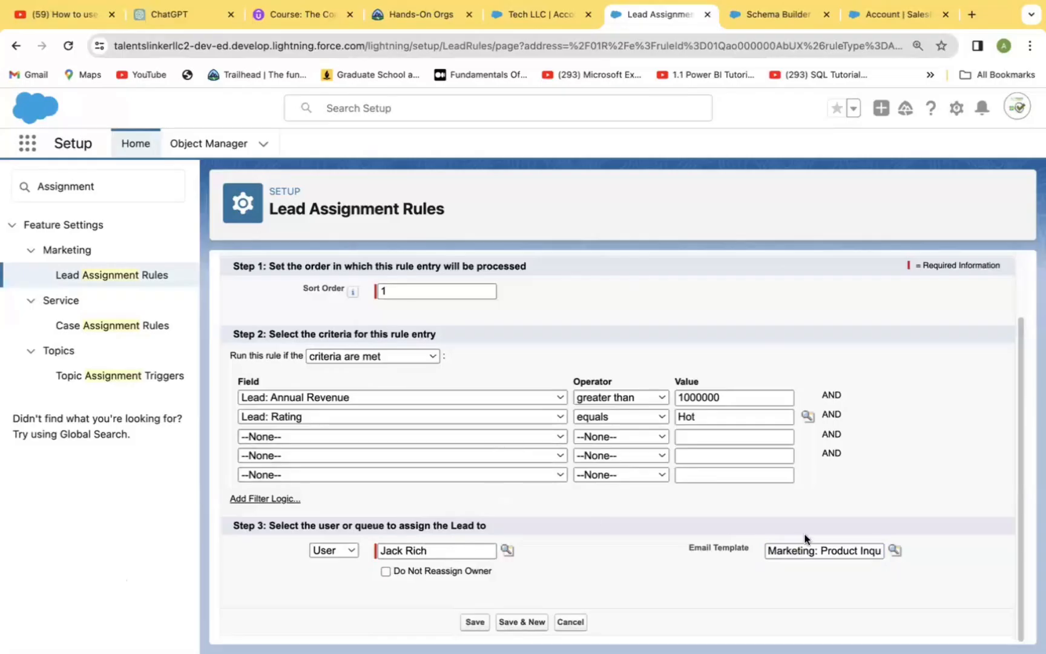
left_click(476, 622)
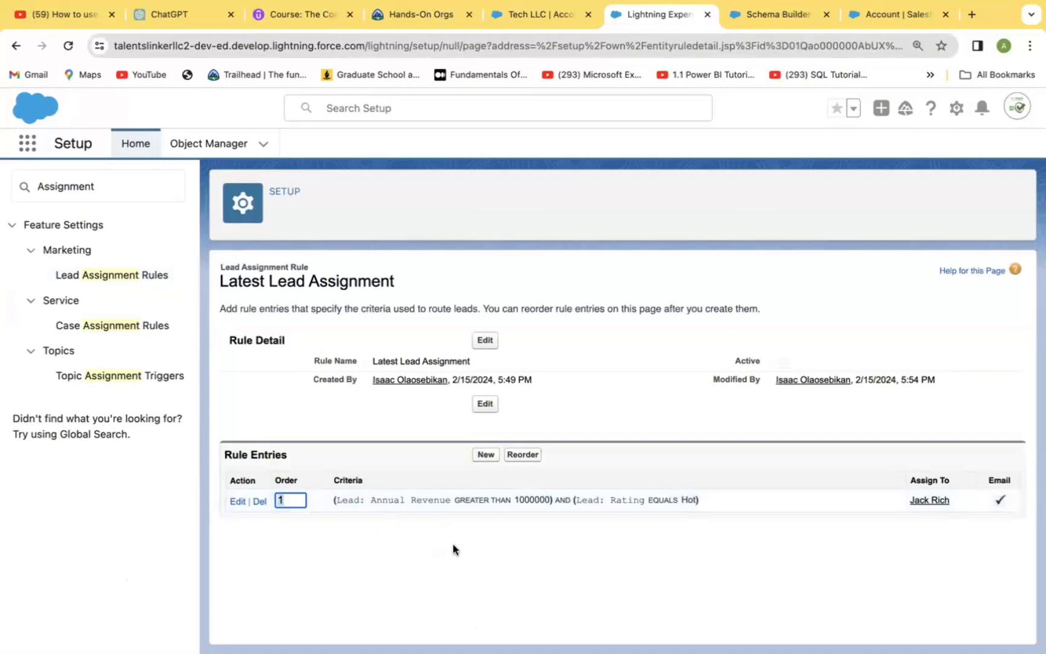
Edit the Latest Lead Assignment rule to make it active and save it.
left_click(485, 342)
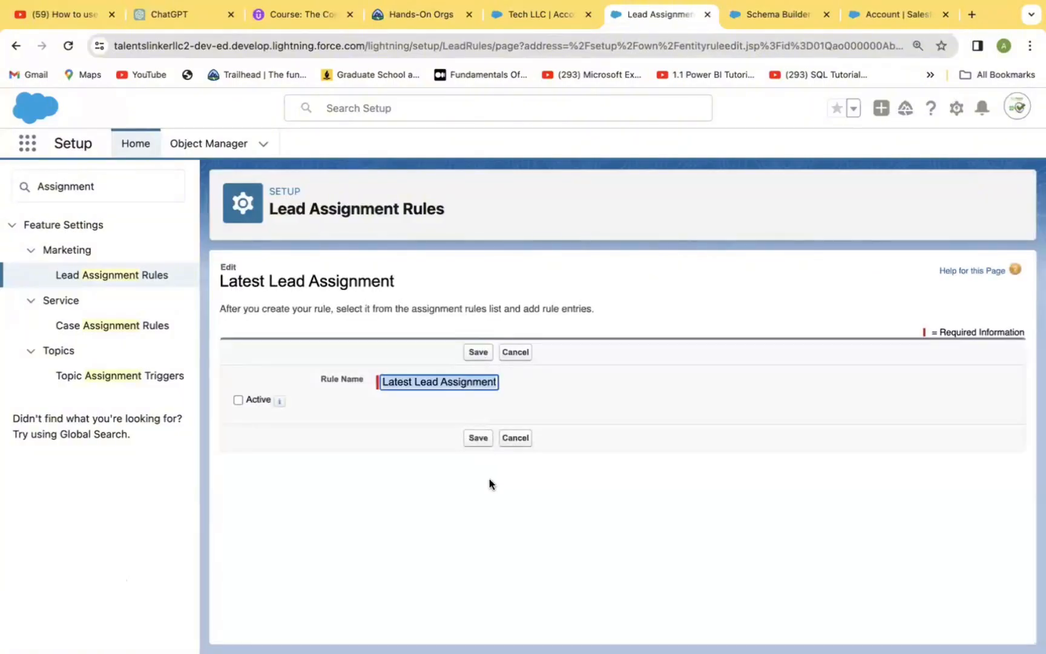
left_click(238, 400)
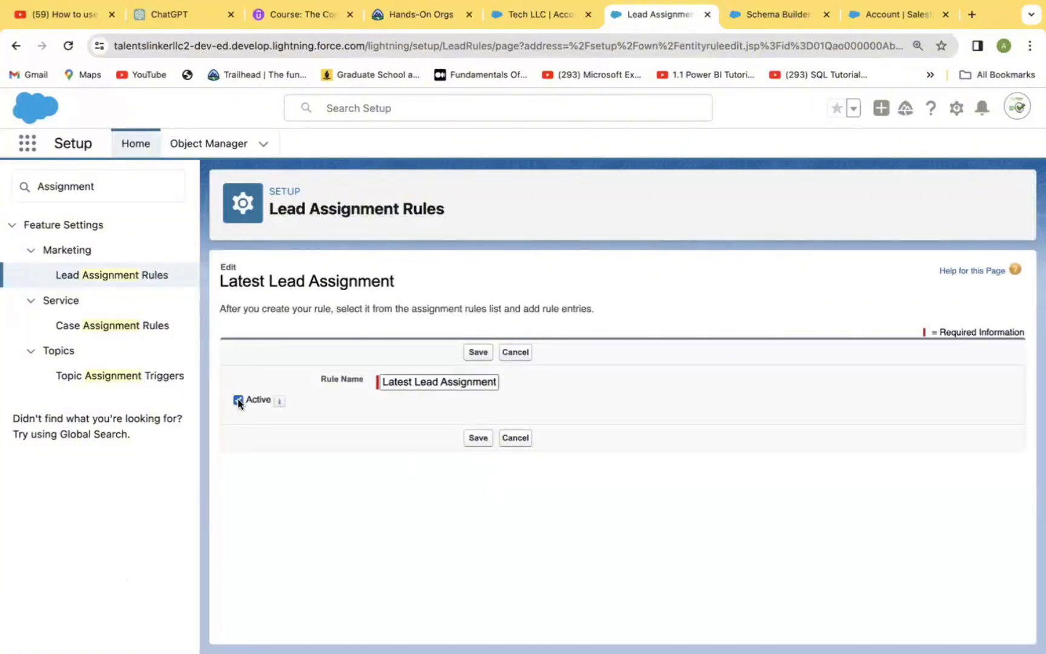
left_click(479, 439)
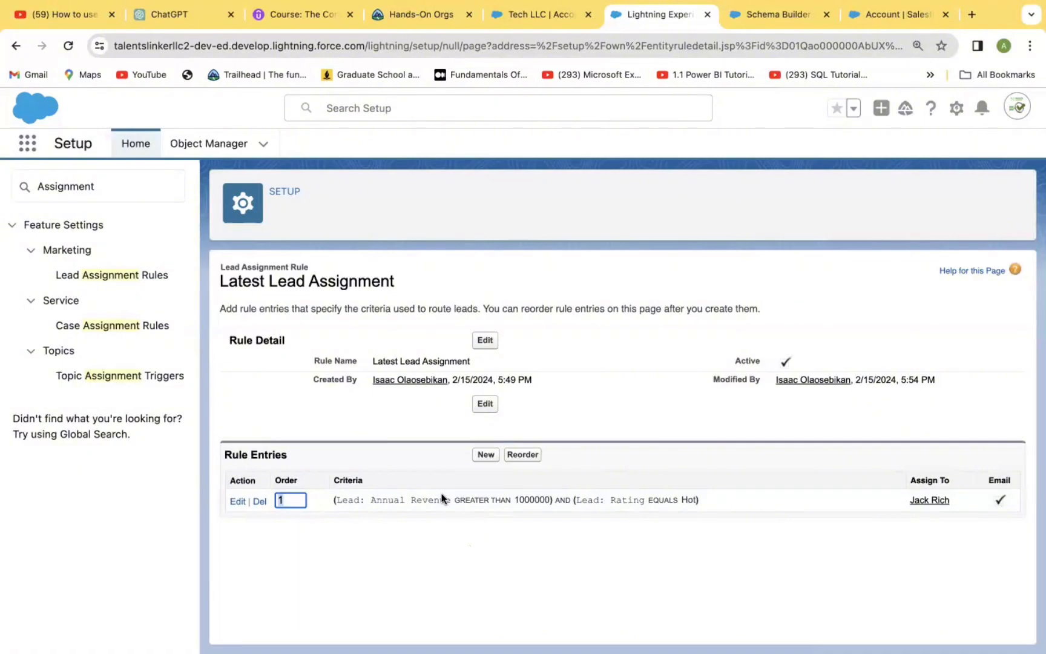
Search the setup options for "Que" and open Queues.
left_click(121, 188)
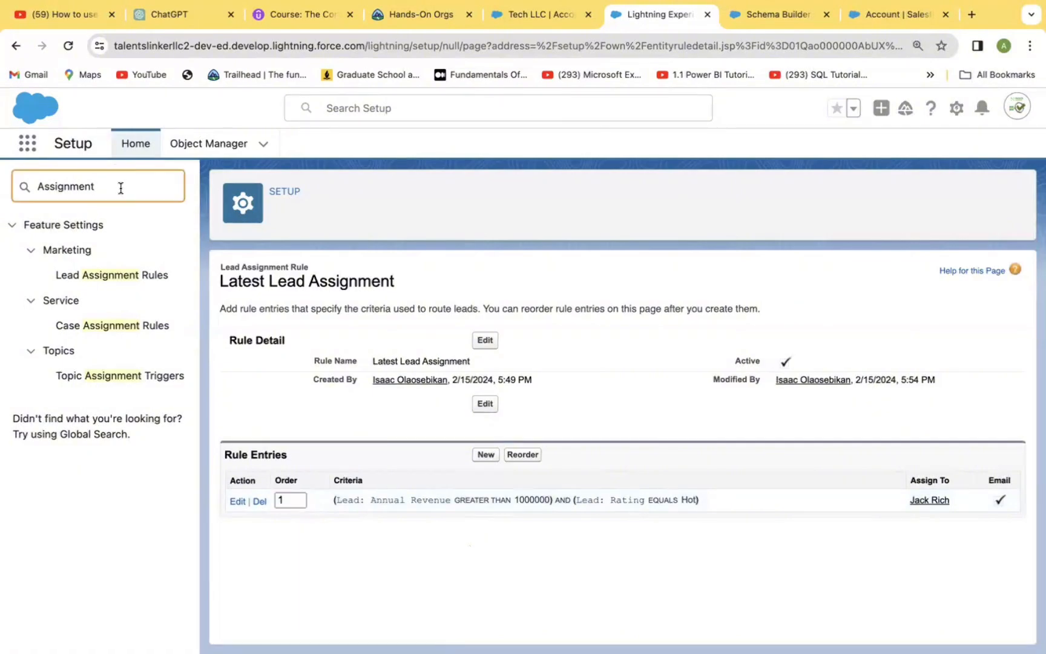
key("BackSpace")
key("BackSpace")
key("BackSpace")
key("BackSpace")
key("BackSpace")
key("BackSpace")
key("BackSpace")
key("BackSpace")
key("BackSpace")
key("BackSpace")
type("Q")
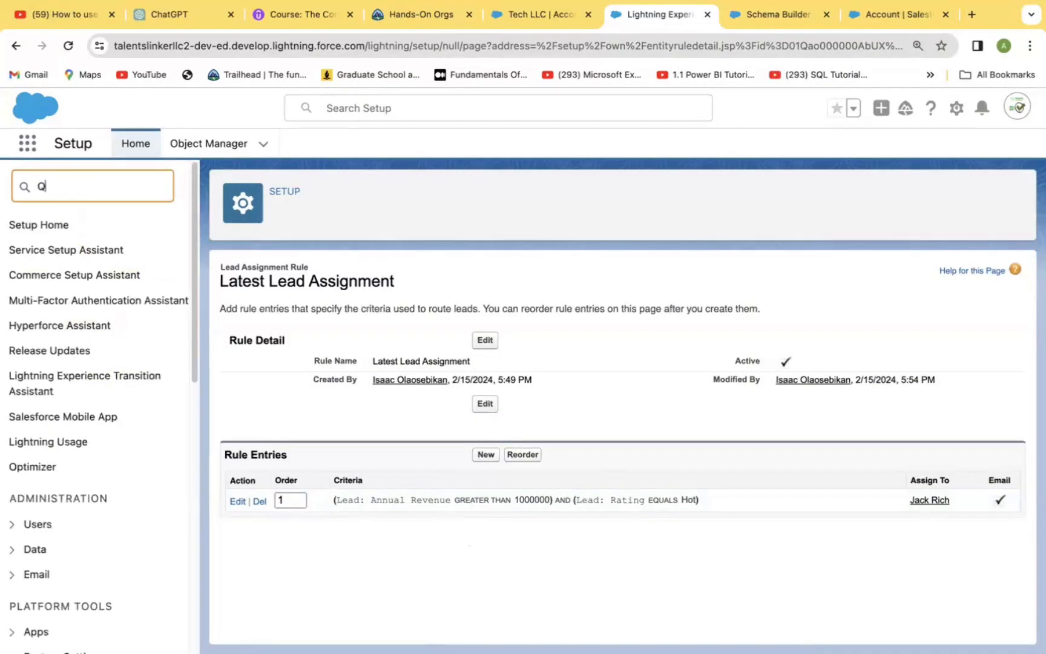
type("ue")
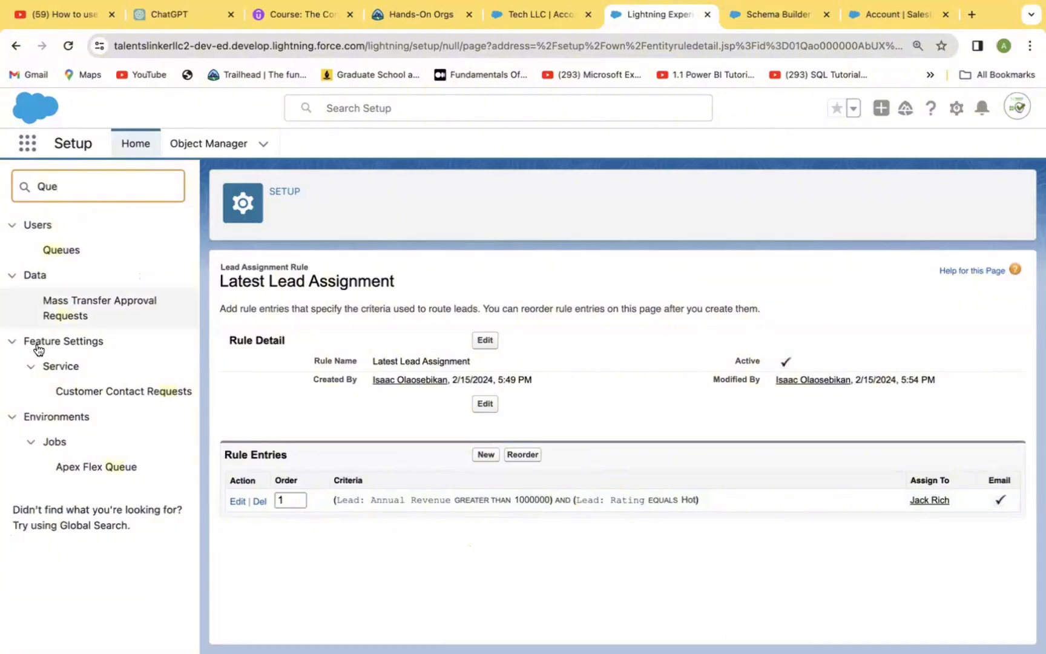
left_click(60, 248)
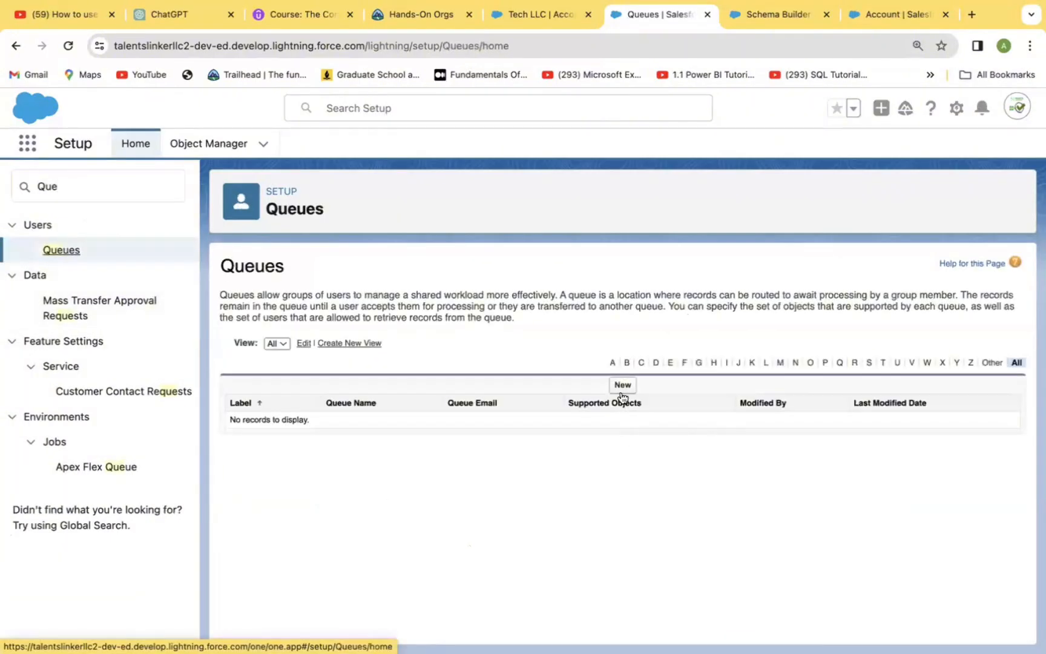
Start a new queue and set its label to "Latest Queue".
left_click(622, 385)
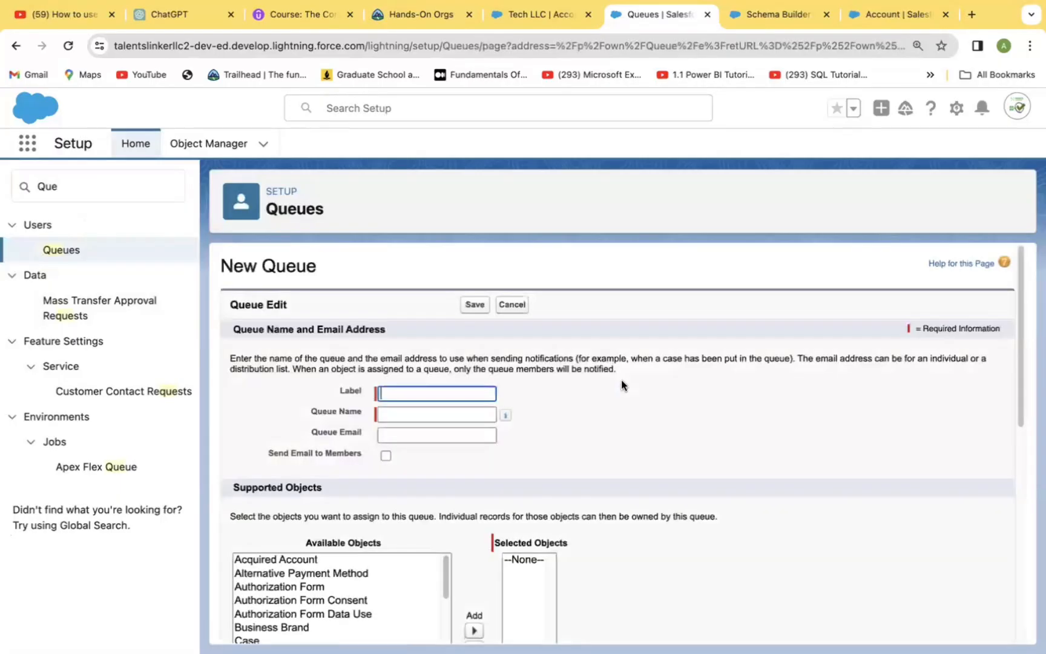
left_click(432, 391)
type("N")
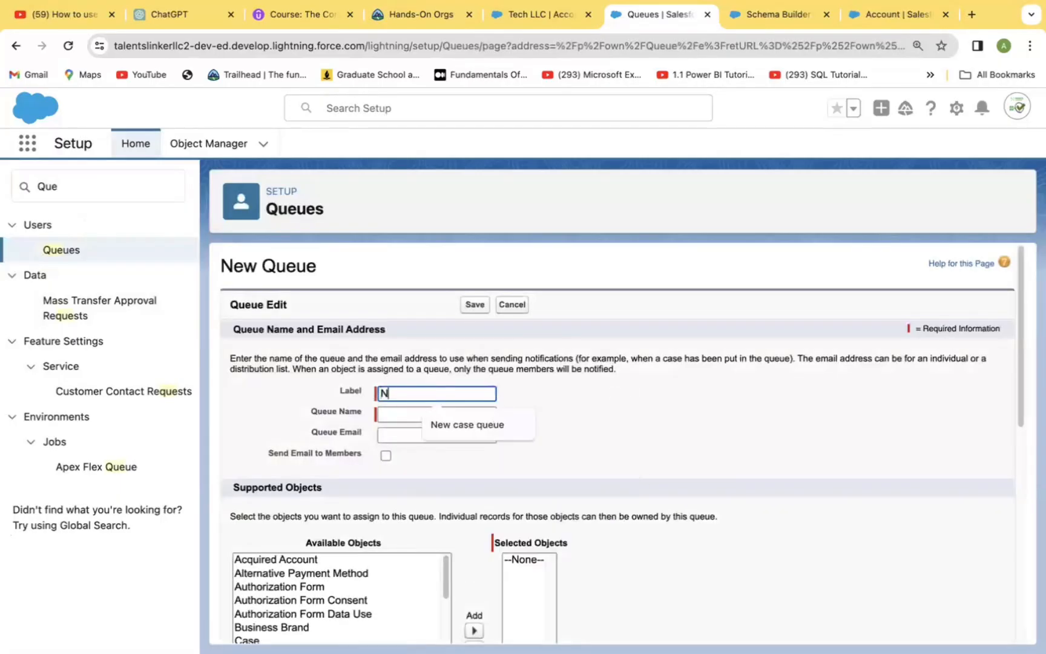
type("ew")
key("BackSpace")
key("BackSpace")
key("BackSpace")
type("L")
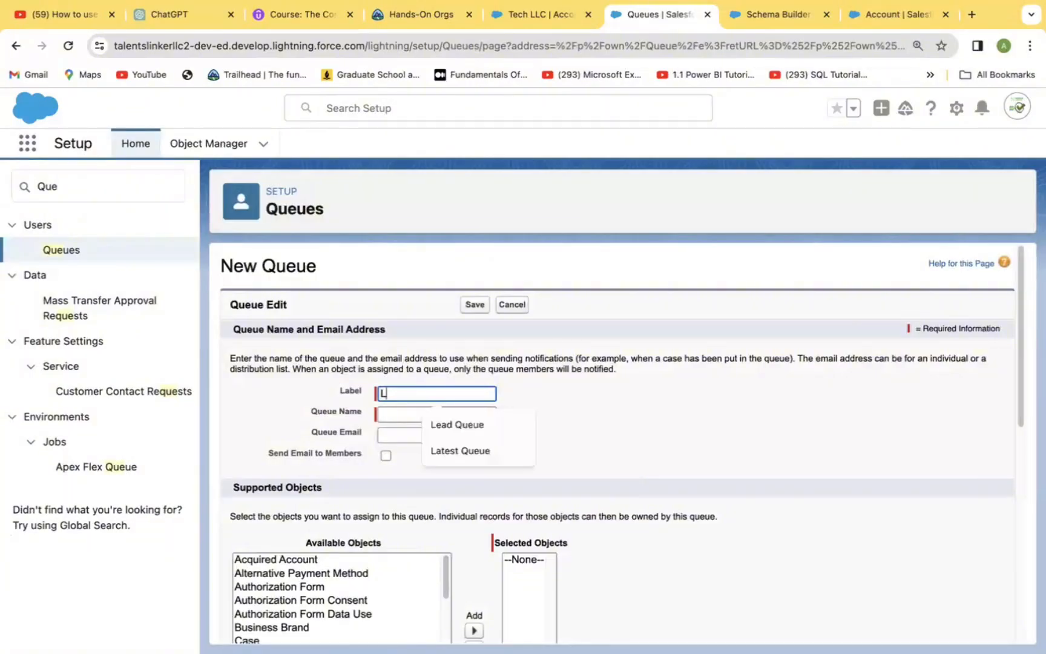
type("ates")
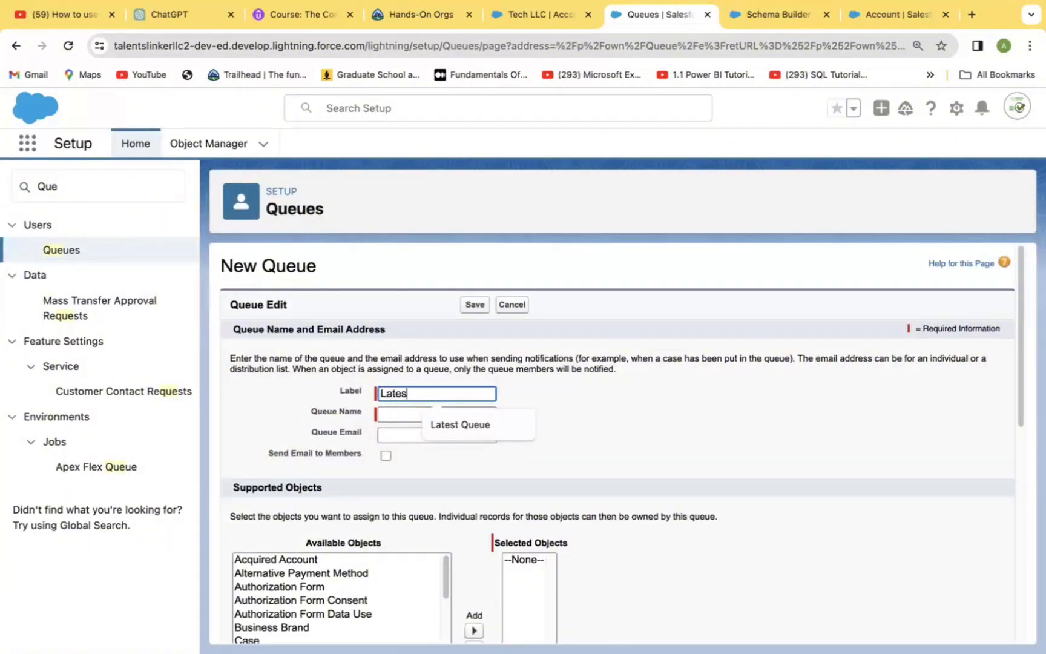
type("t")
left_click(499, 431)
left_click(493, 416)
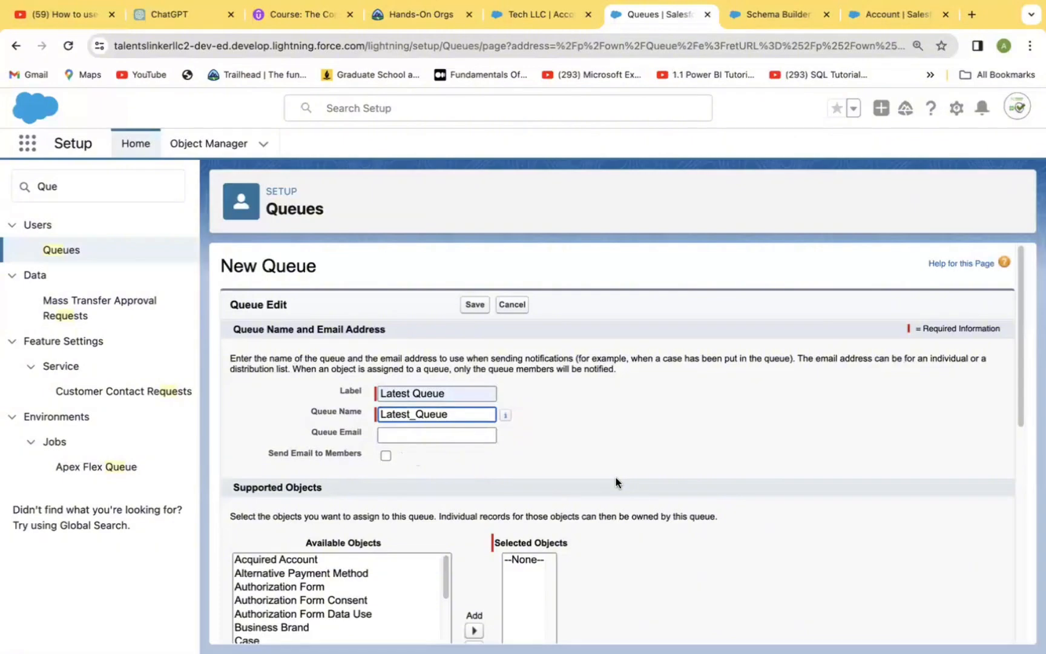
left_click(735, 458)
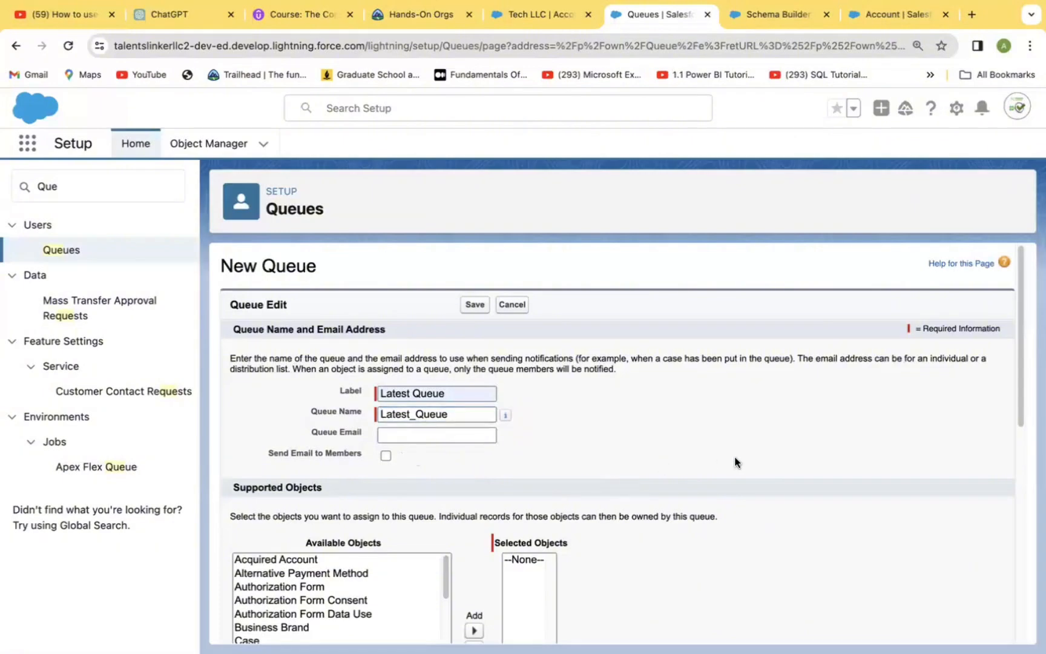
Add Case and Lead to the queue's supported objects.
scroll(735, 462, "down", 2)
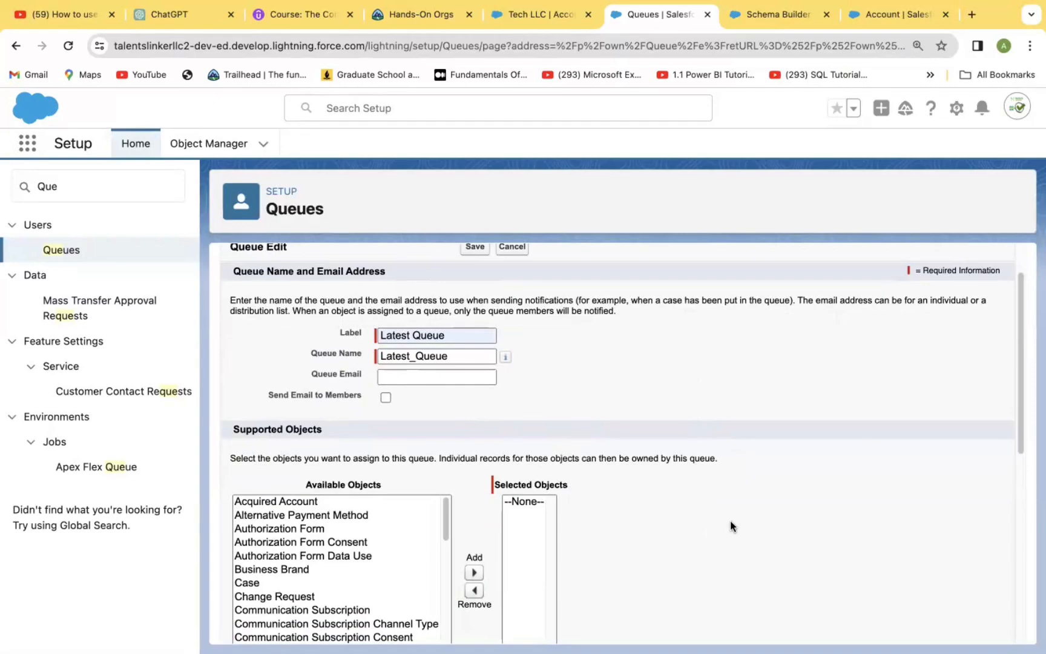
scroll(730, 521, "down", 2)
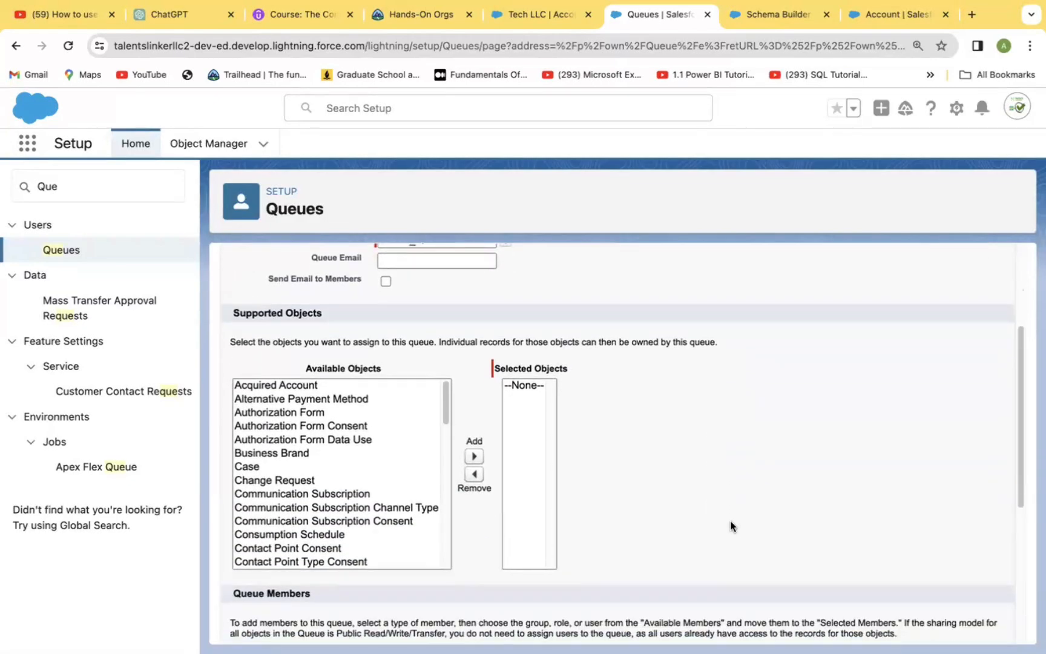
scroll(729, 525, "up", 1)
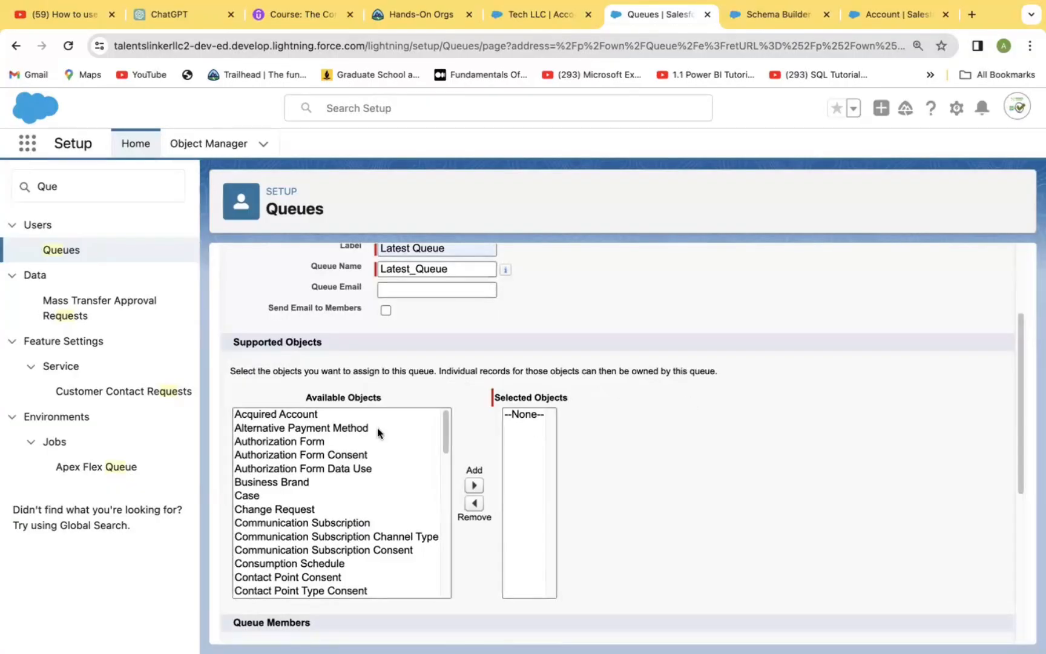
left_click(255, 497)
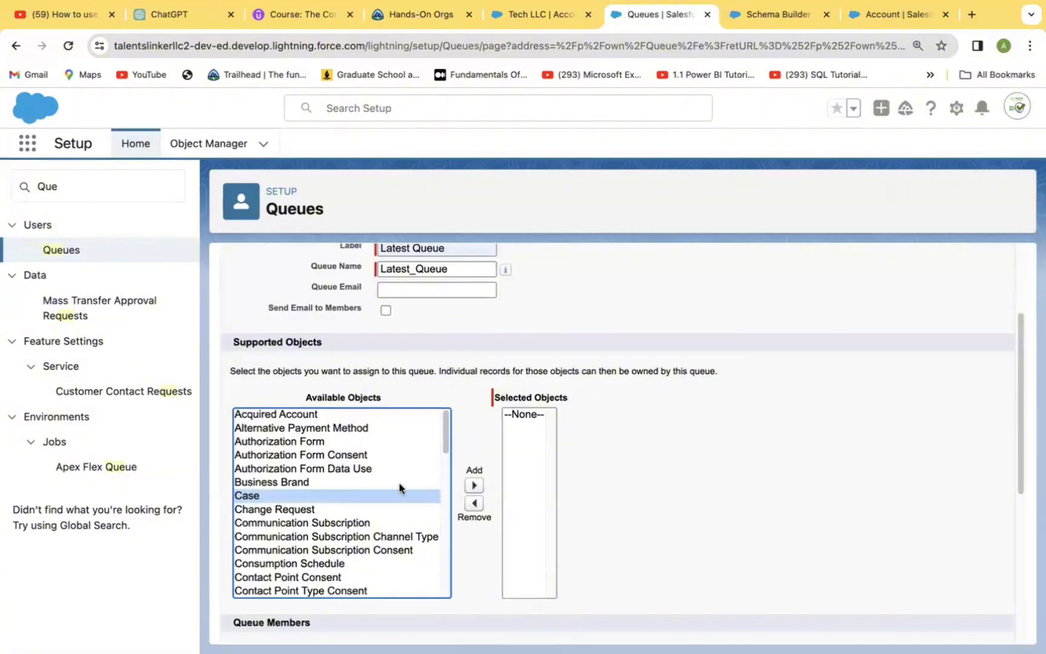
left_click(474, 485)
left_click_drag(442, 438, 441, 531)
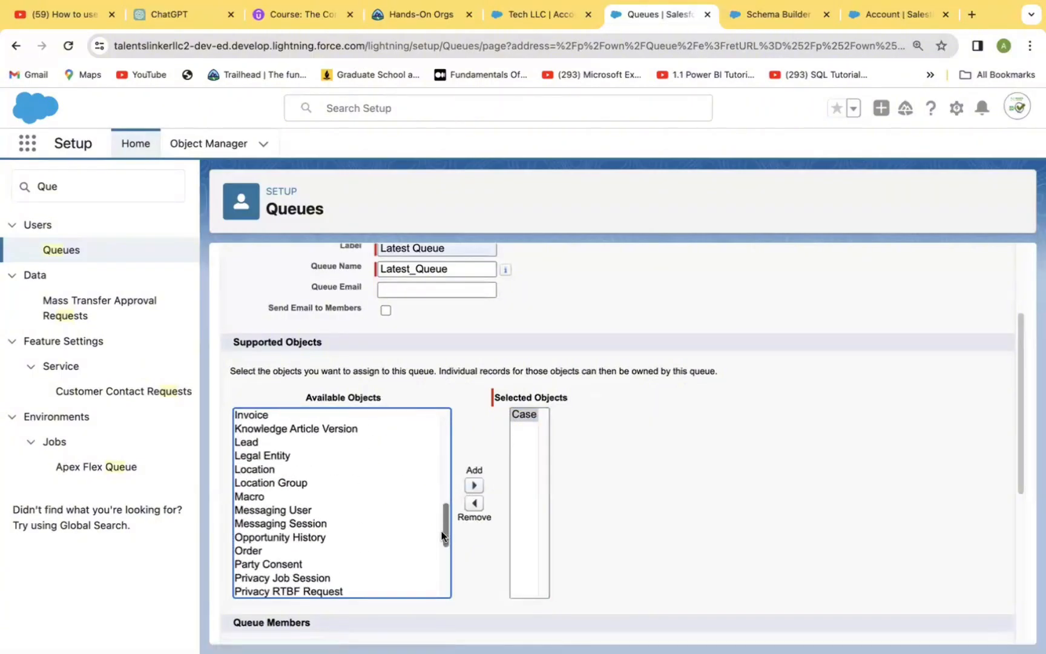
left_click(257, 442)
left_click(474, 485)
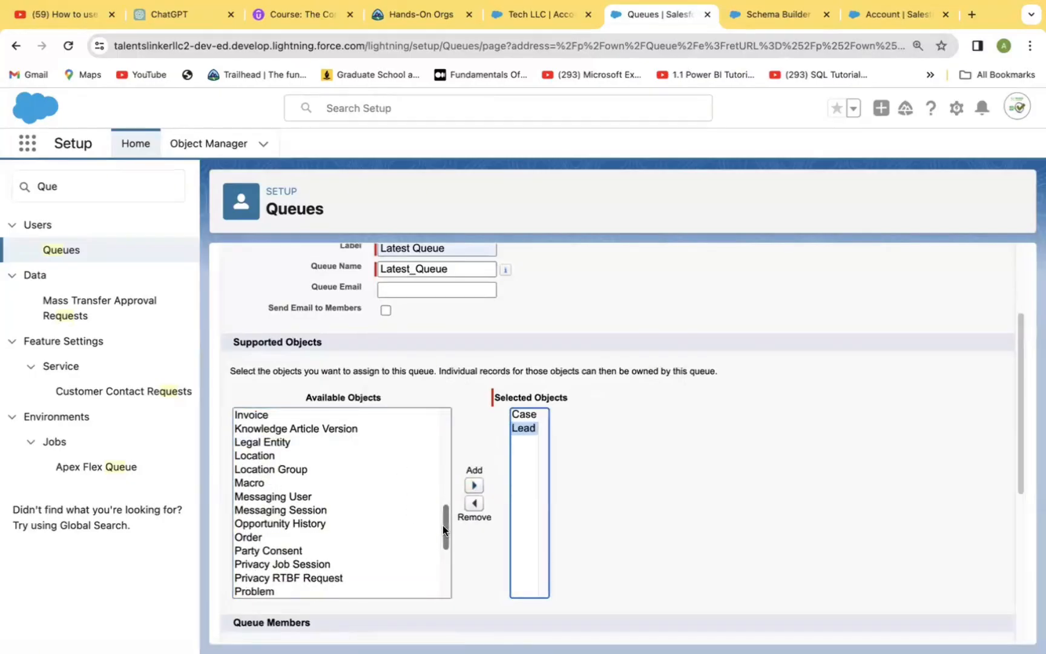
Add Problem and Quick Text to the queue's supported objects.
left_click_drag(442, 525, 432, 417)
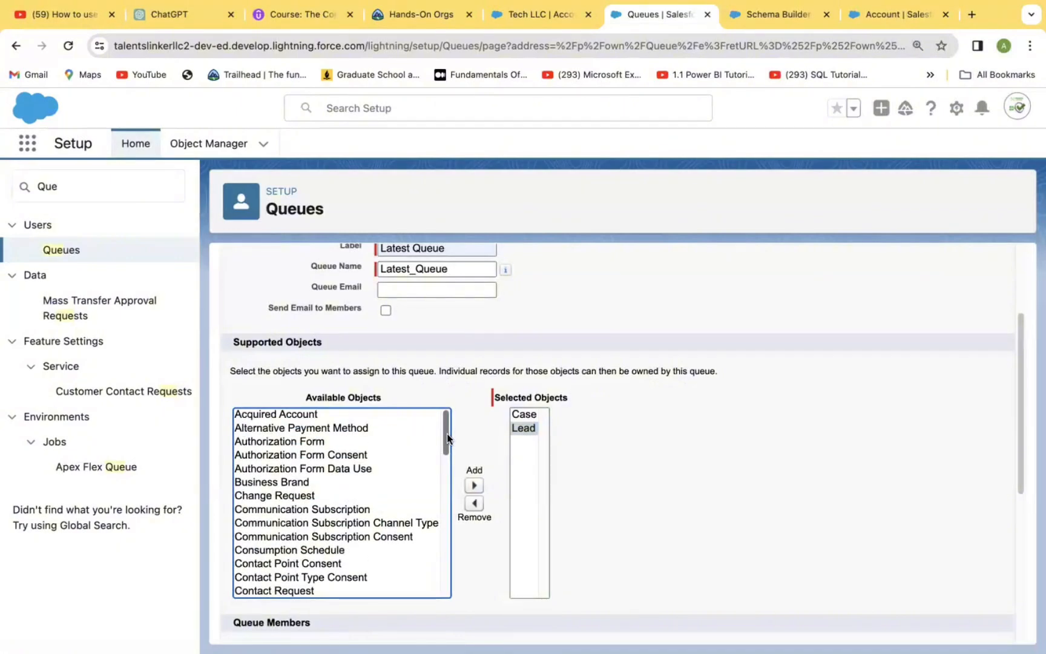
left_click_drag(447, 434, 437, 560)
scroll(437, 559, "down", 1)
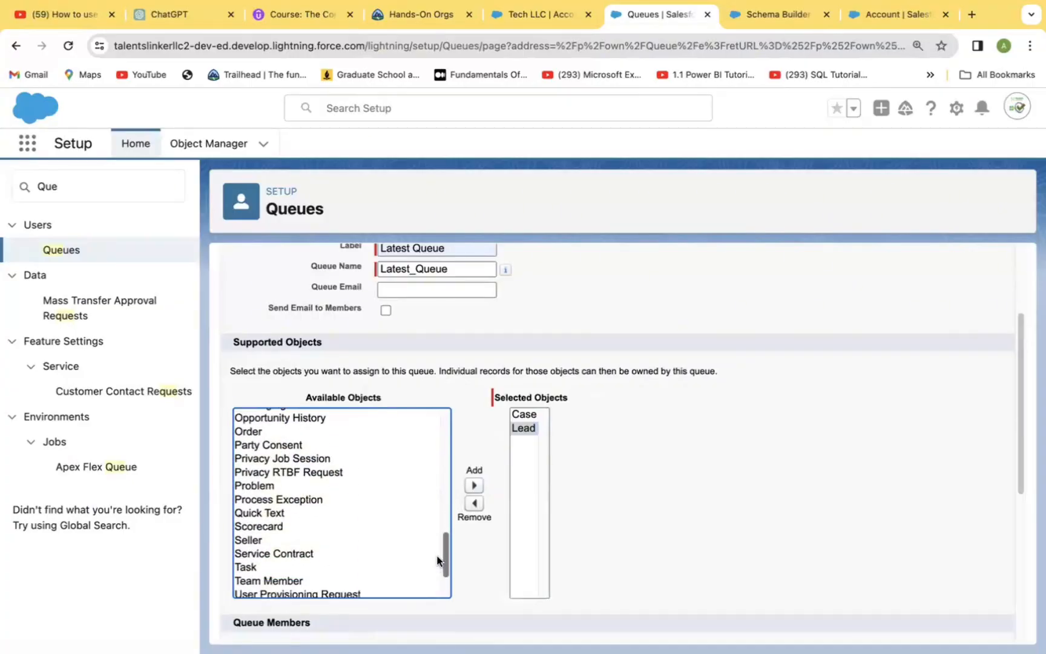
scroll(436, 562, "down", 1)
scroll(439, 551, "up", 2)
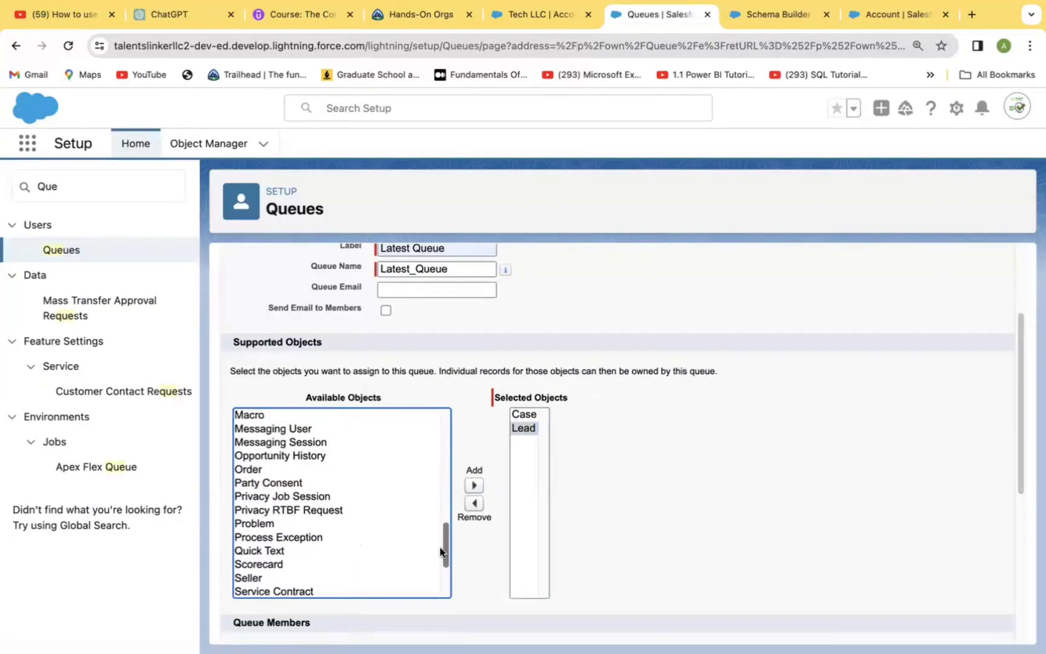
scroll(440, 547, "down", 1)
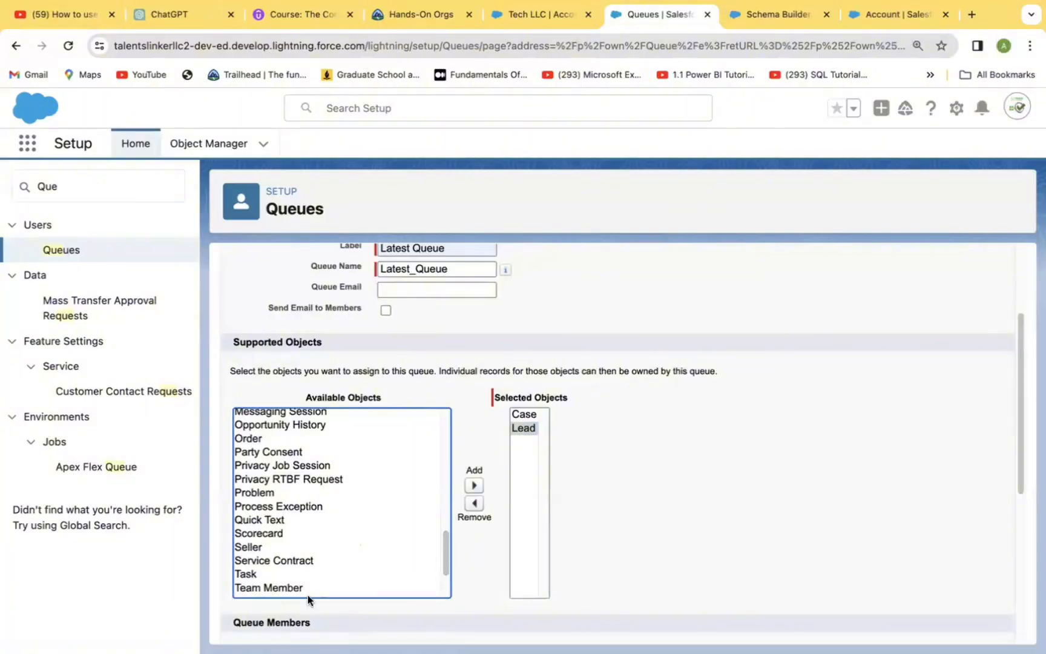
left_click(256, 493)
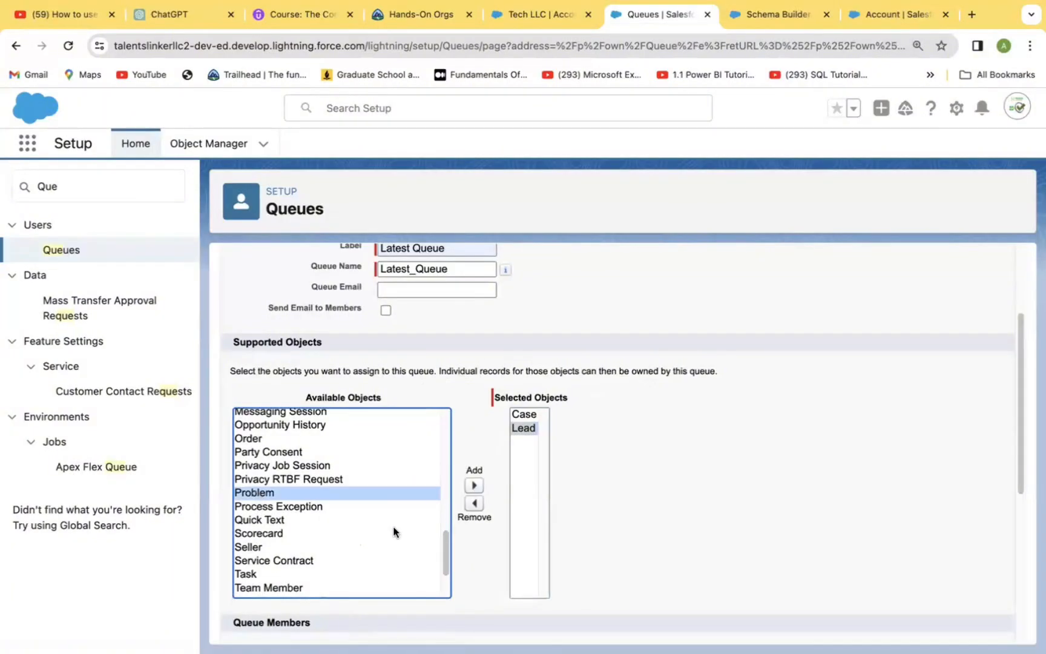
left_click(475, 485)
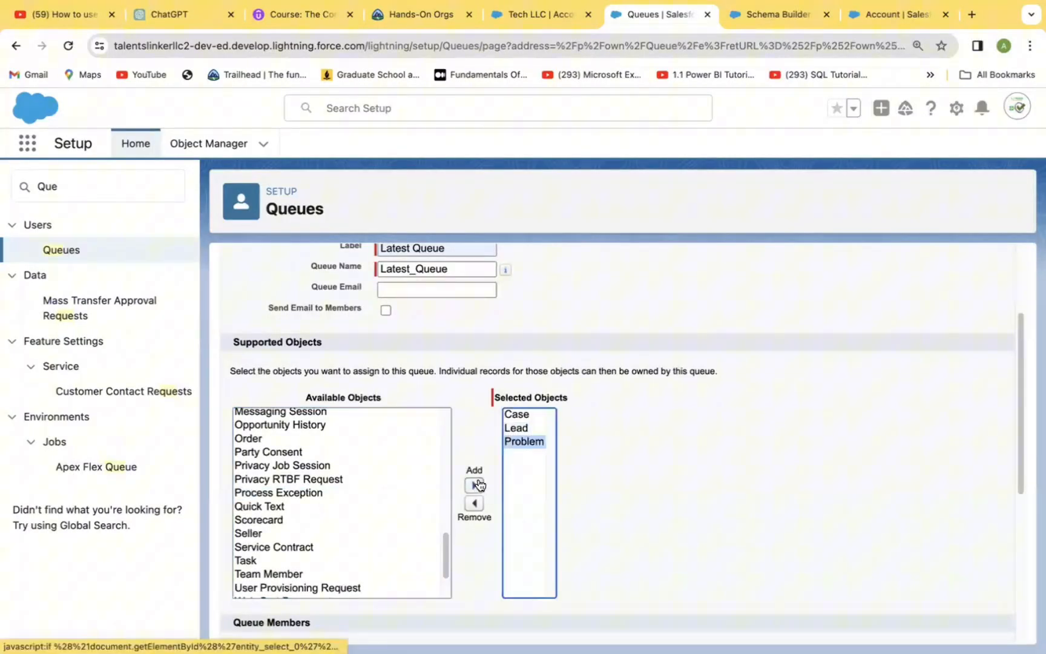
left_click(264, 506)
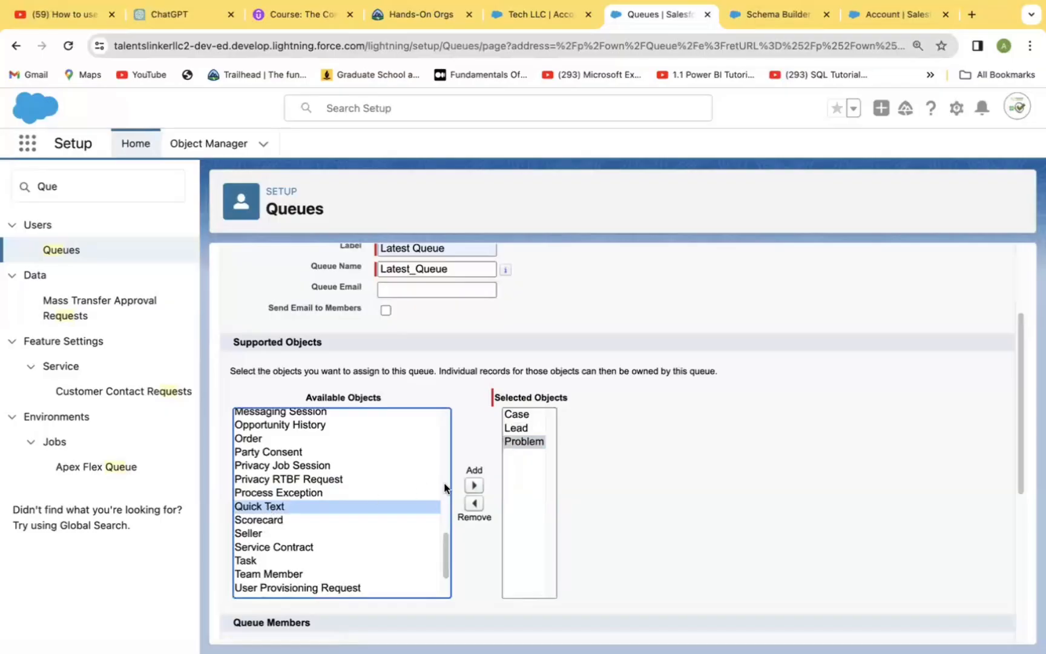
left_click(473, 485)
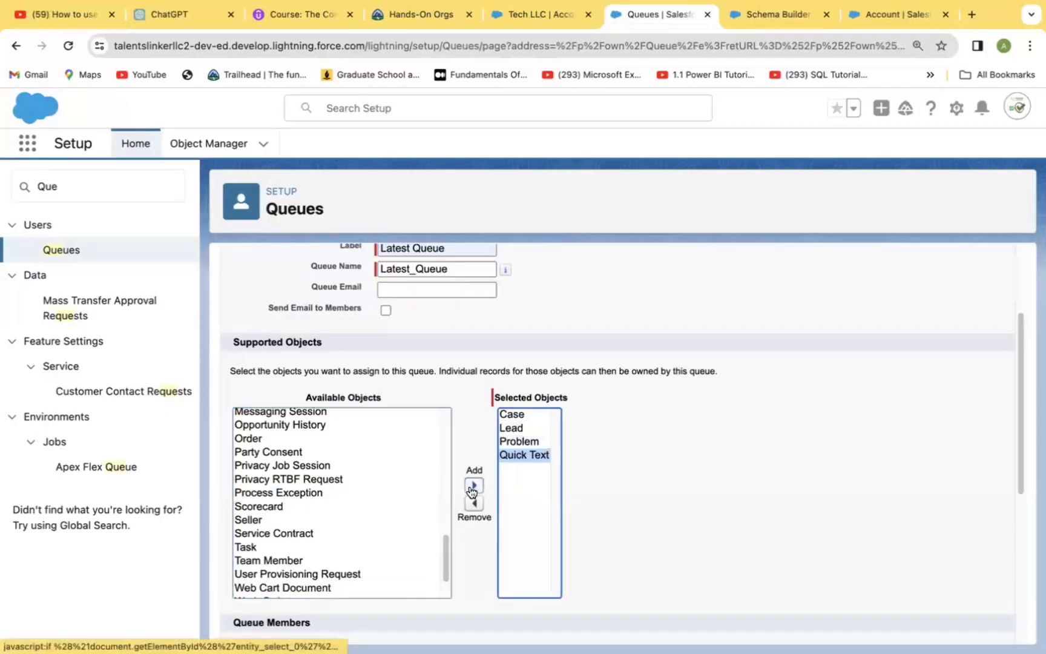
Add Seller and Order to the queue's supported objects.
left_click(254, 517)
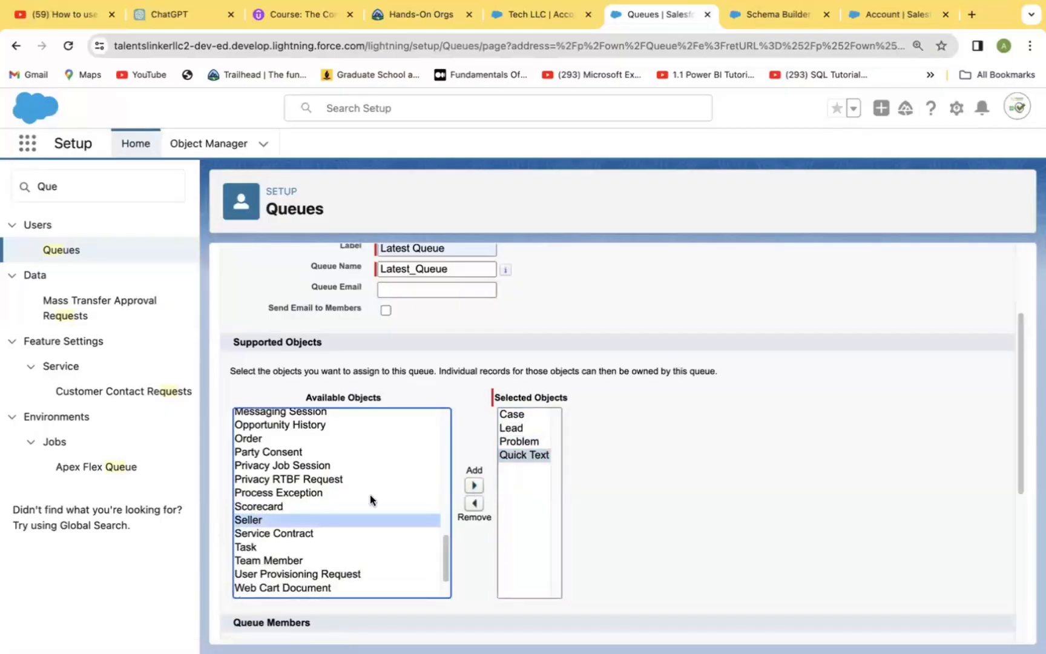
left_click(473, 485)
left_click(246, 437)
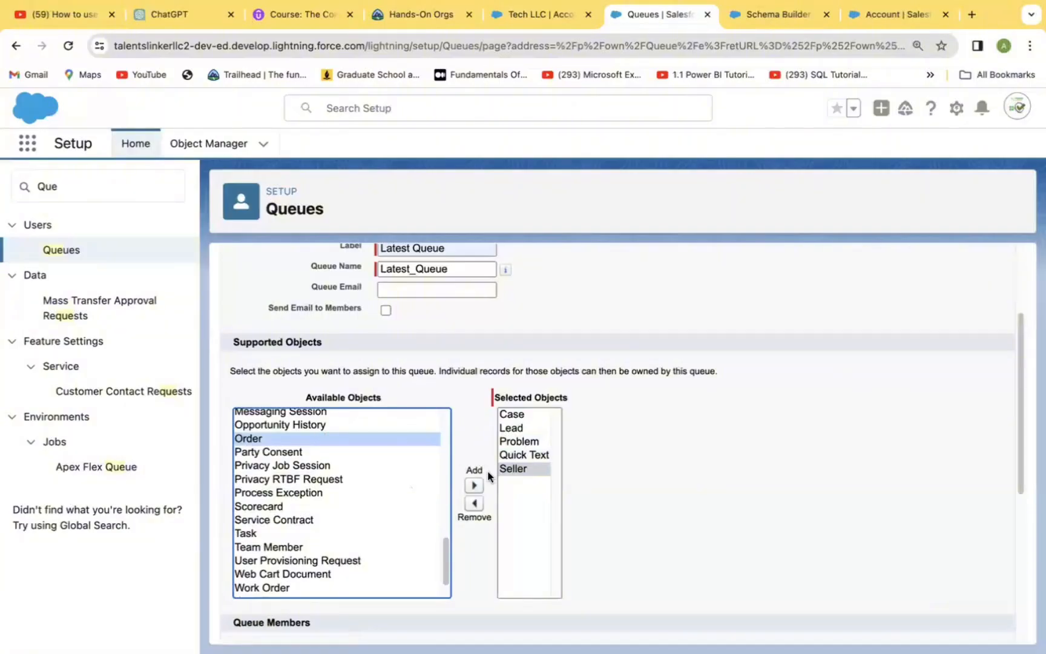
left_click(474, 485)
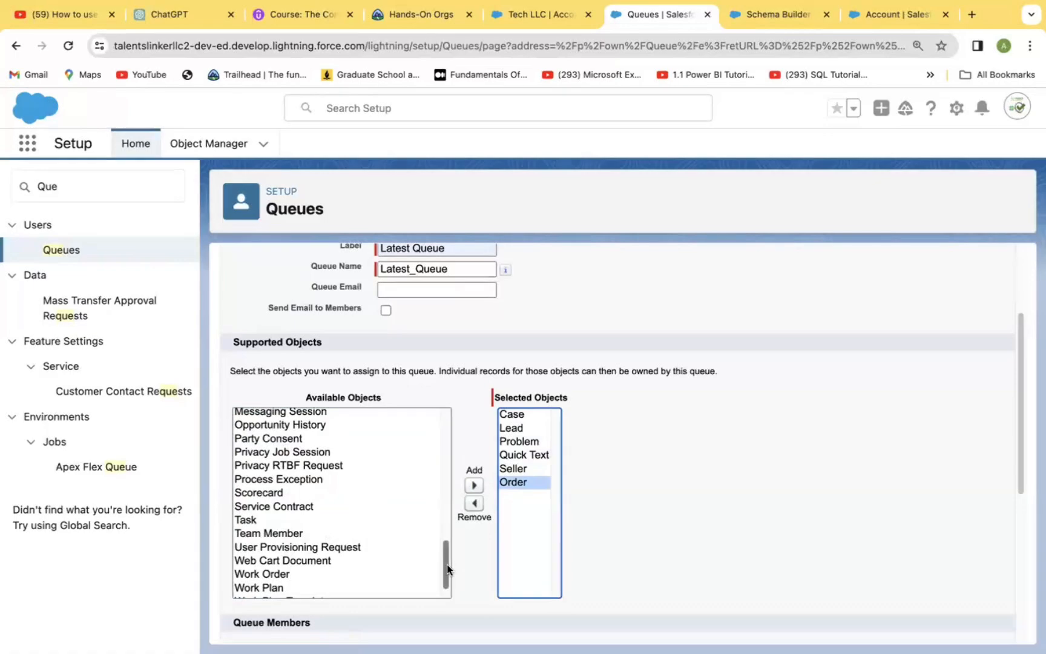
left_click_drag(447, 564, 443, 604)
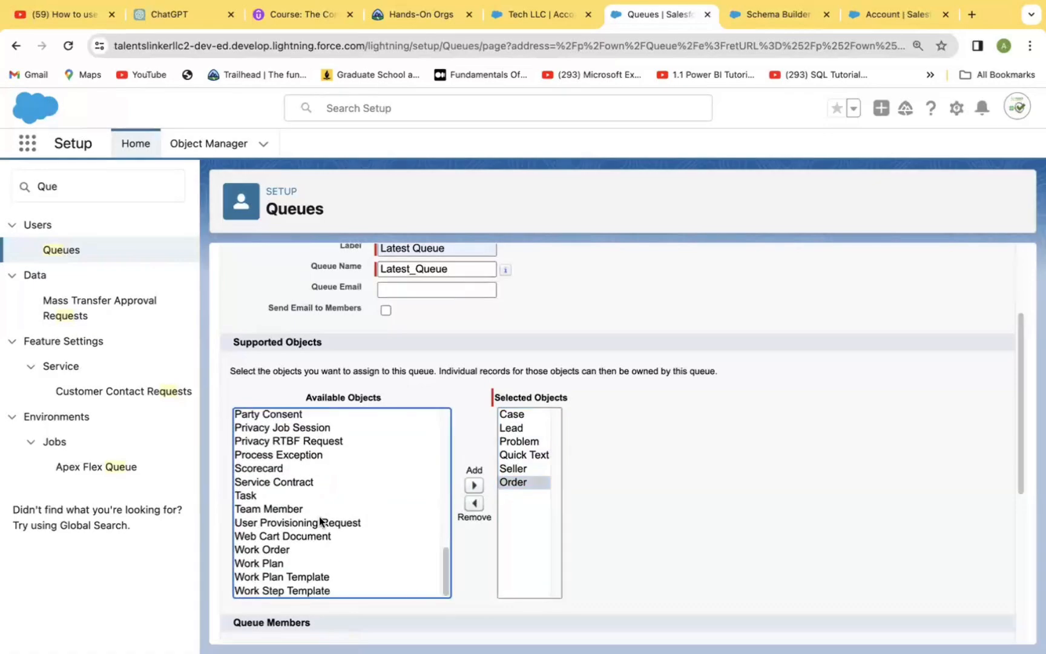
left_click(281, 509)
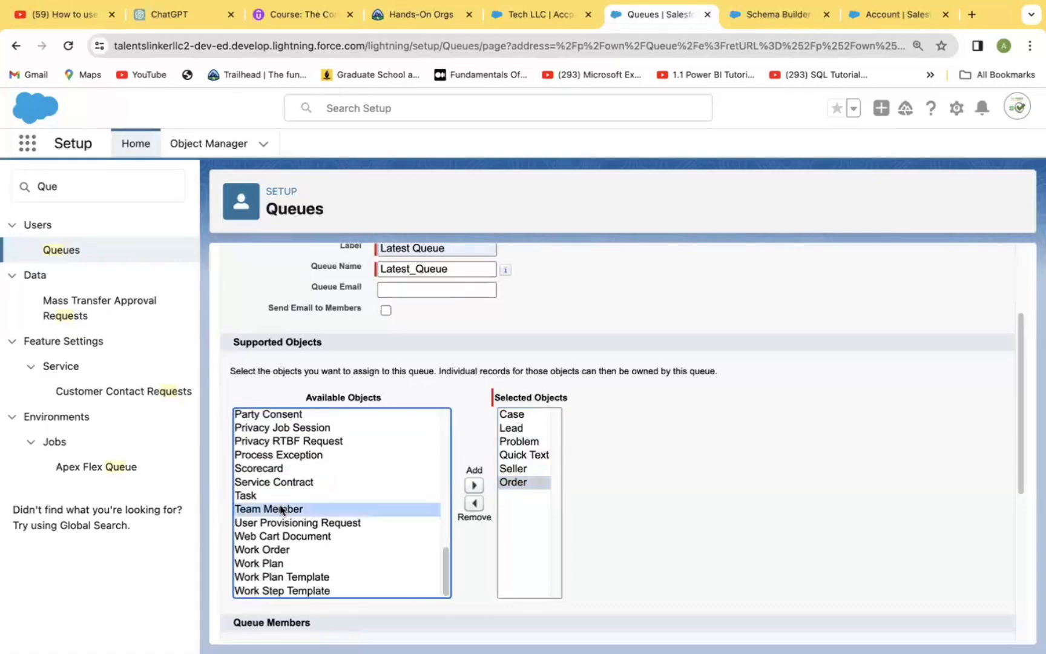
left_click(386, 563)
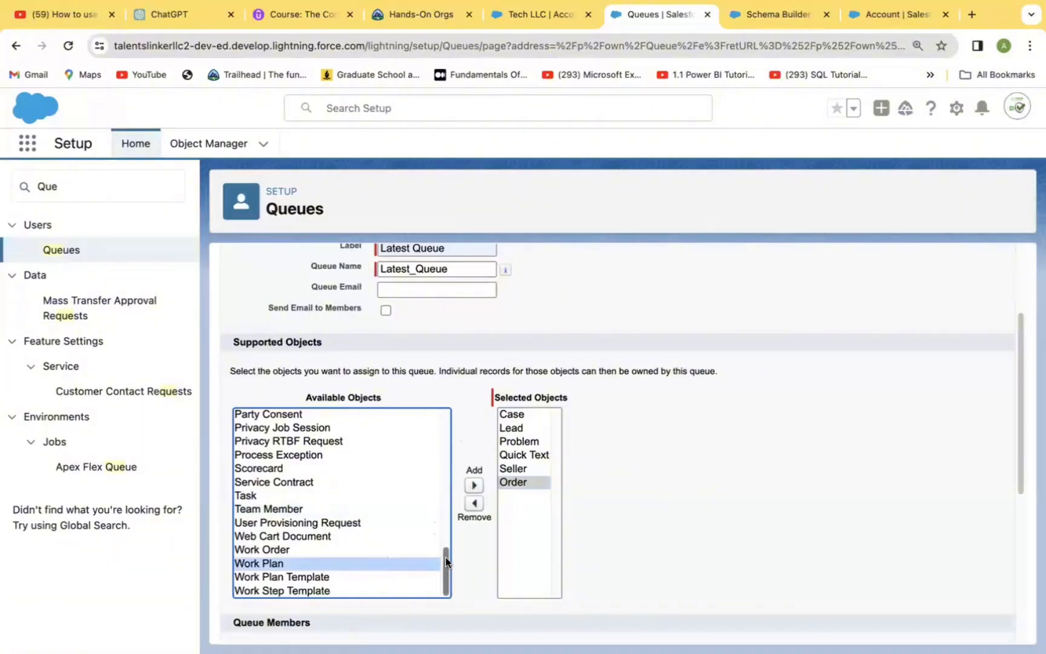
left_click_drag(446, 556, 434, 421)
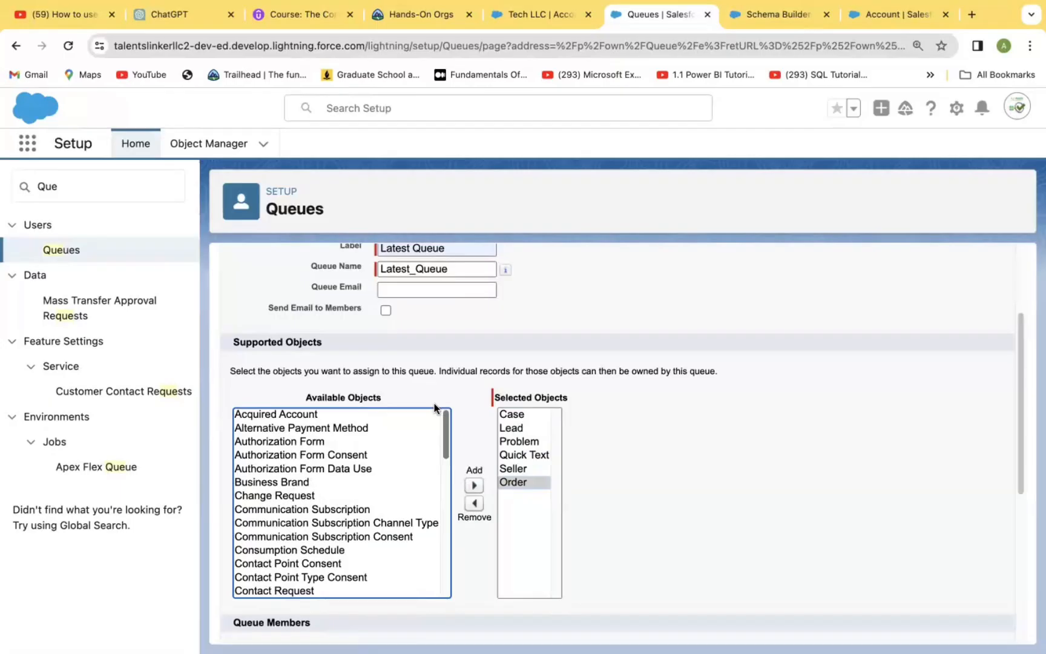
left_click(787, 500)
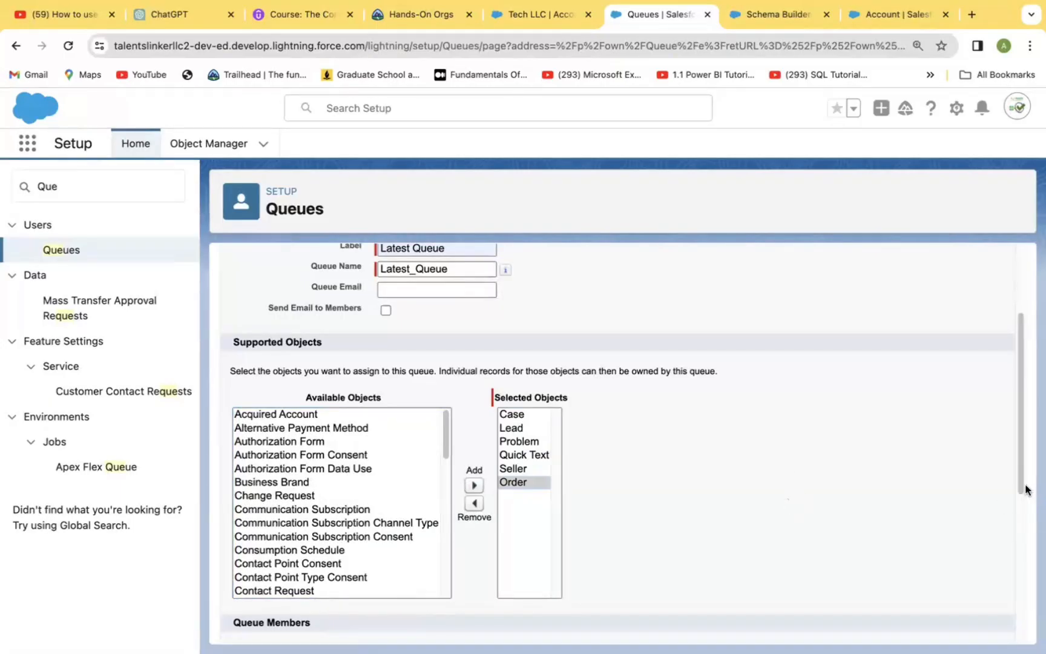
Add all available users except Integration User and Security User as queue members, and save the queue.
mouse_move(1020, 507)
left_mouse_down()
mouse_move(1009, 534)
mouse_move(1004, 513)
left_mouse_up()
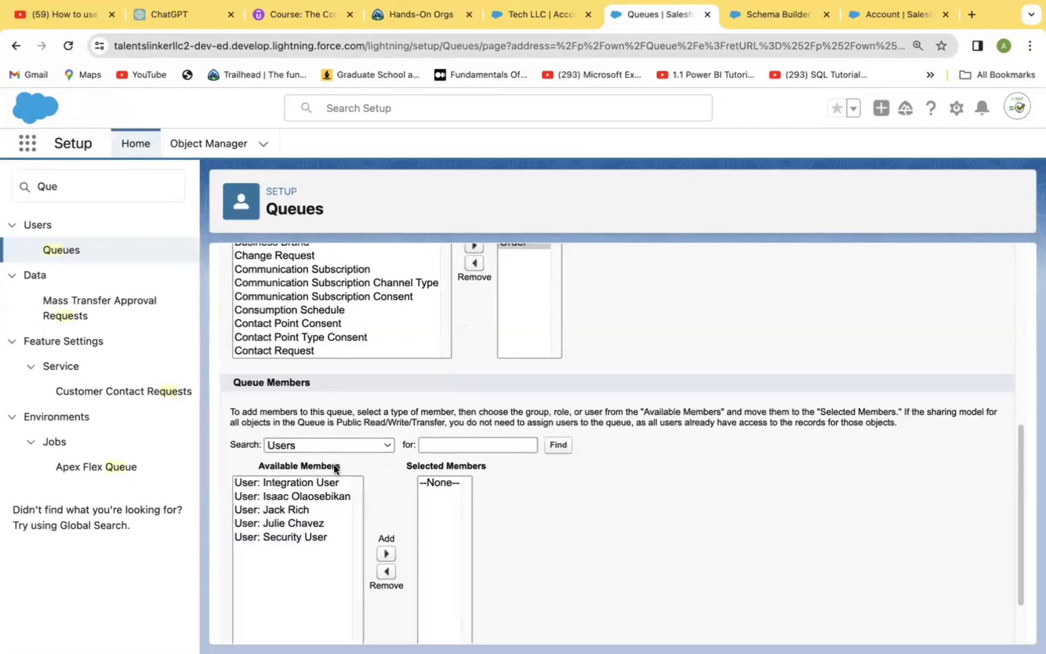
left_click(385, 446)
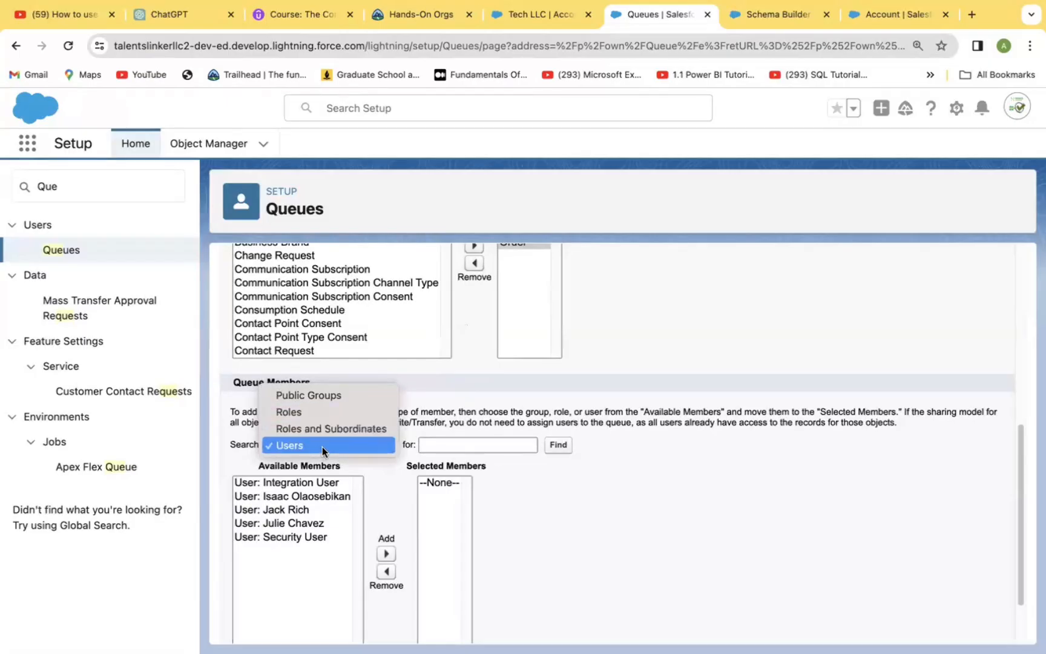
left_click(291, 443)
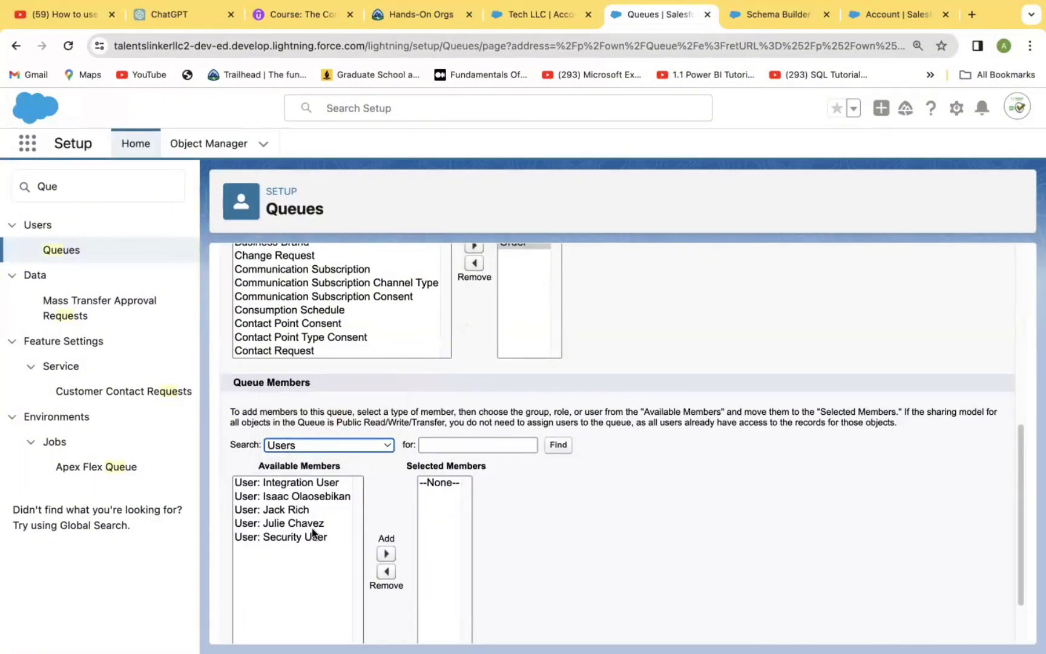
left_click(304, 500)
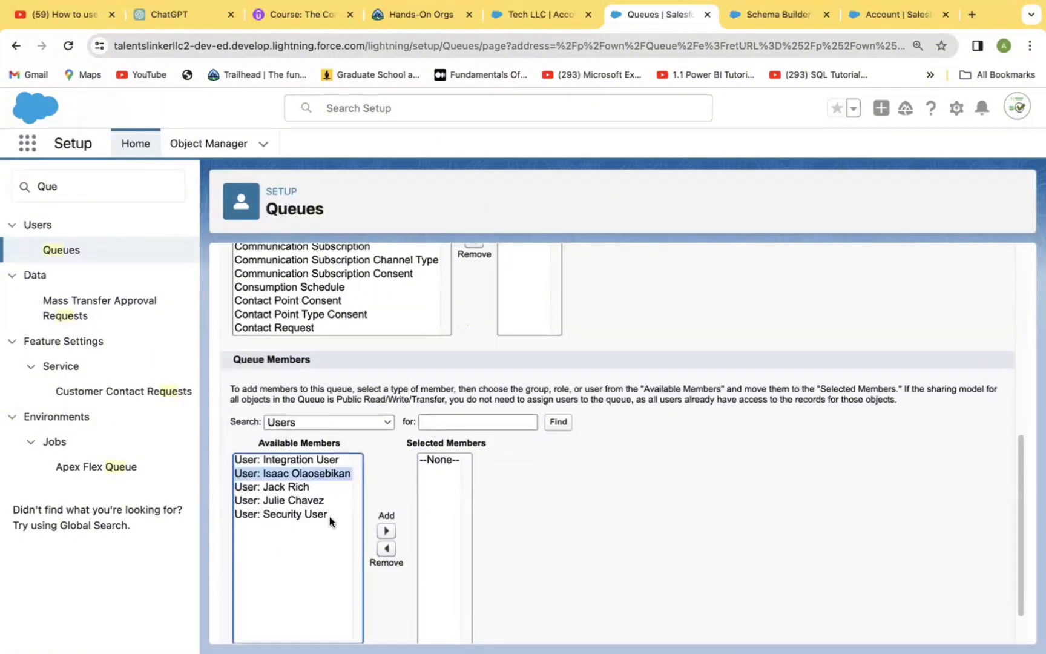
left_click(385, 531)
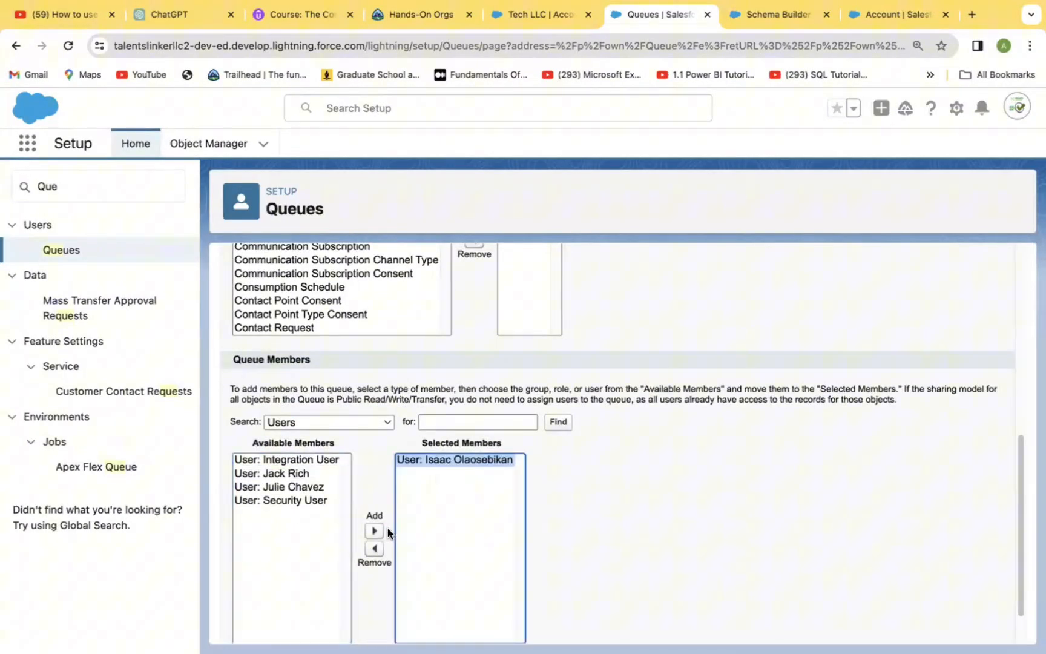
left_click(294, 472)
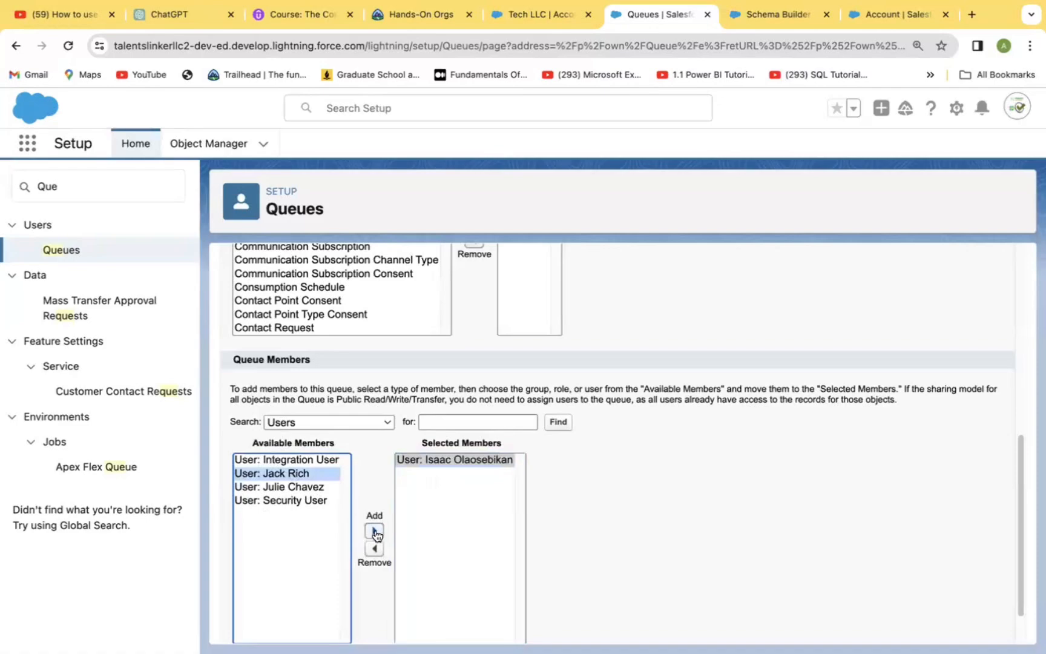
left_click(374, 531)
left_click(293, 473)
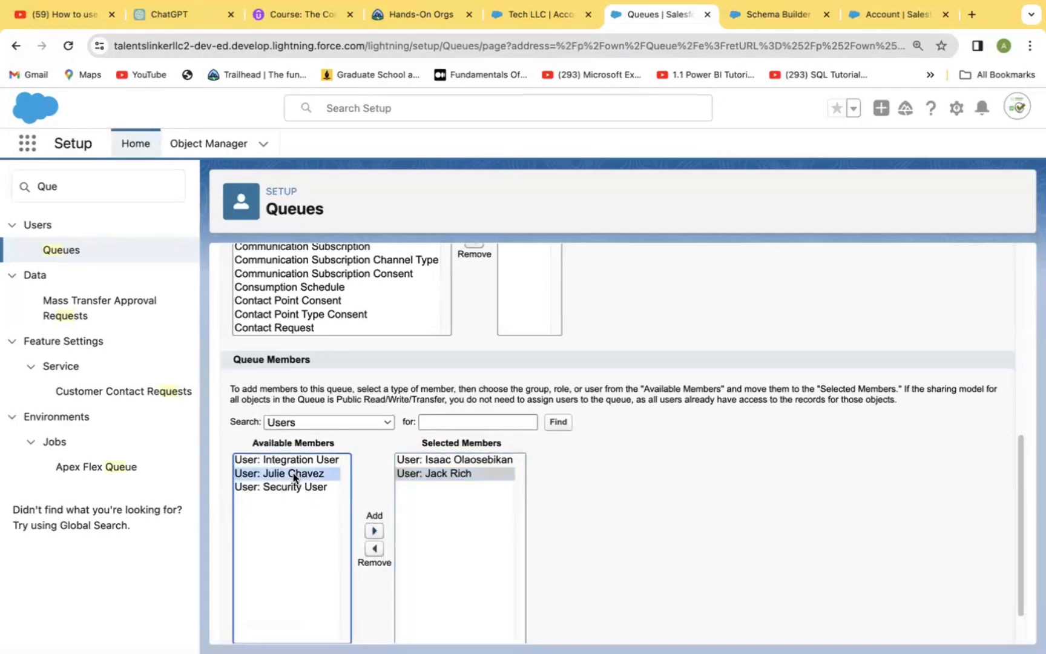
left_click(374, 531)
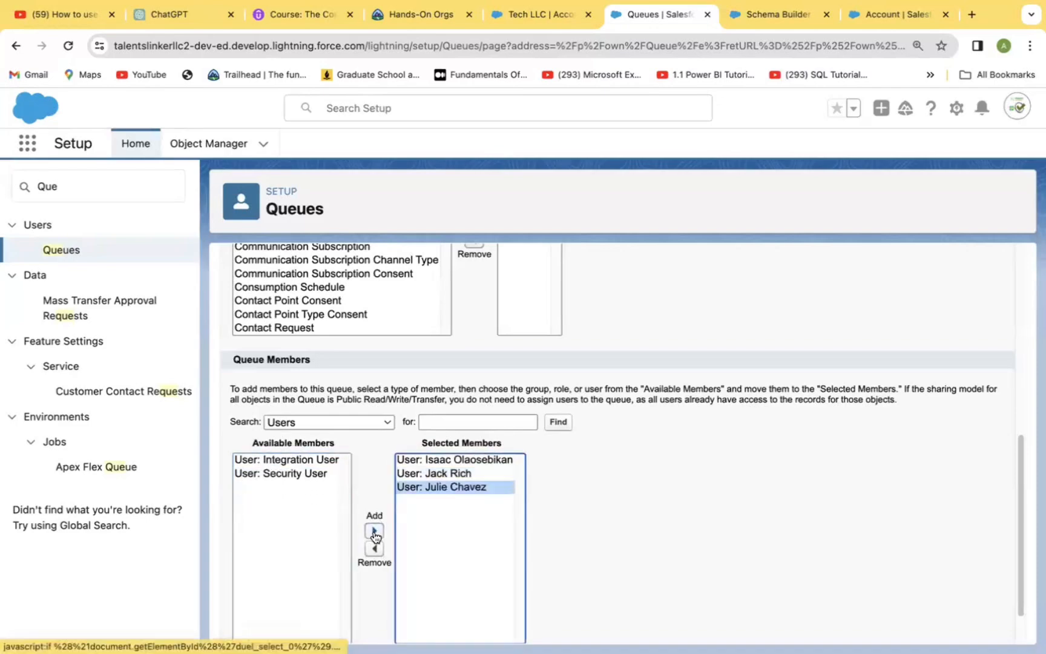
scroll(1019, 530, "down", 2)
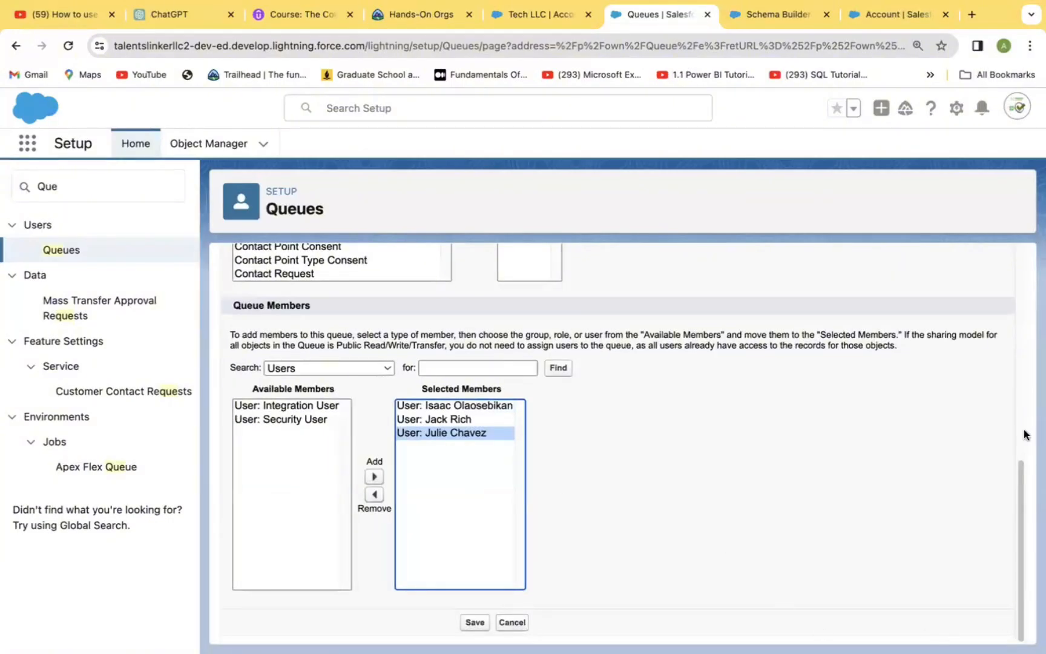
left_click(476, 621)
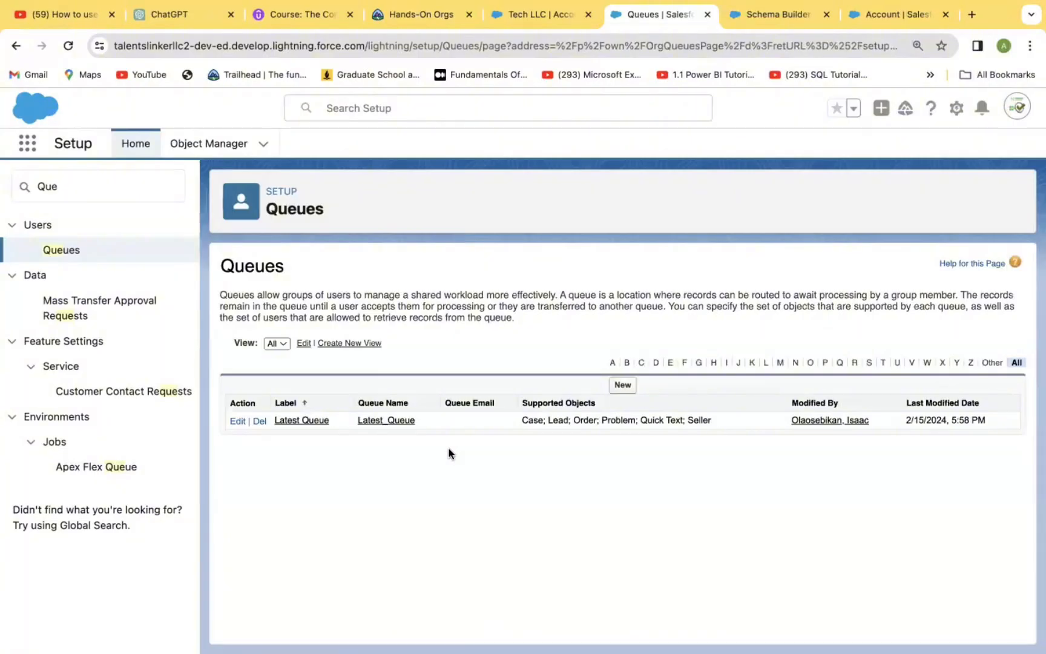
Search the setup navigation for "Assign" and open the Lead Assignment Rules page.
left_click(74, 188)
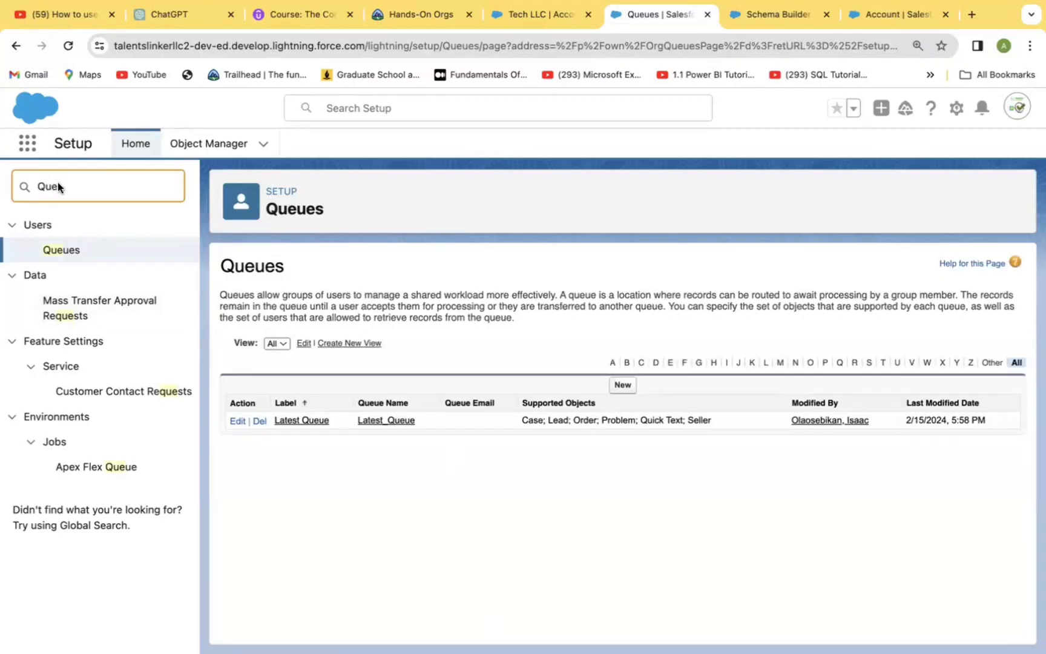
key("BackSpace")
key("BackSpace")
key("BackSpace")
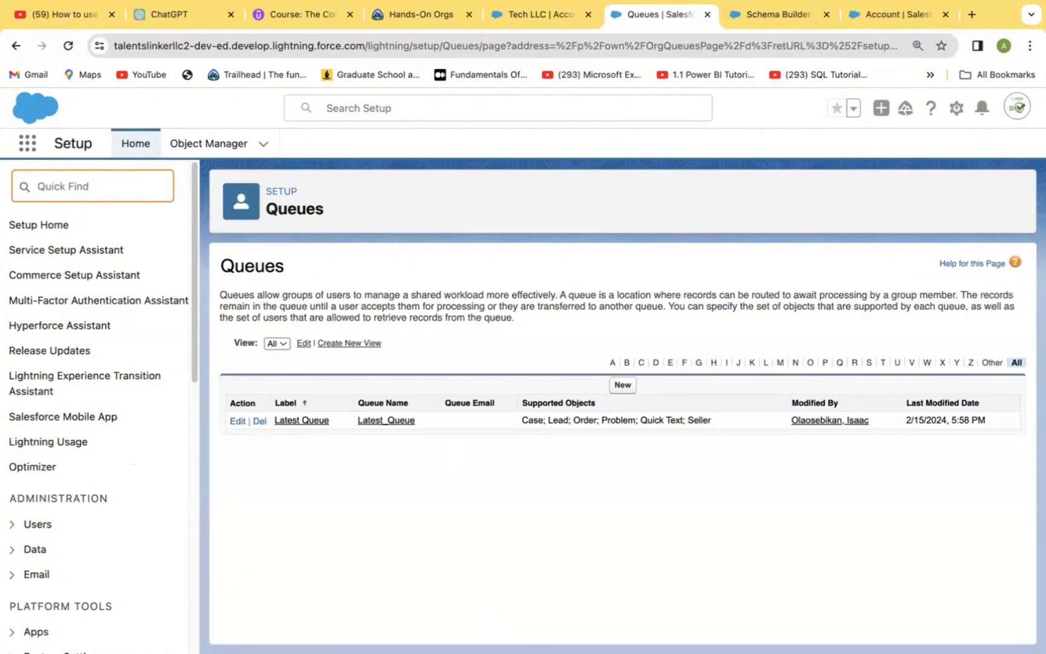
type("As")
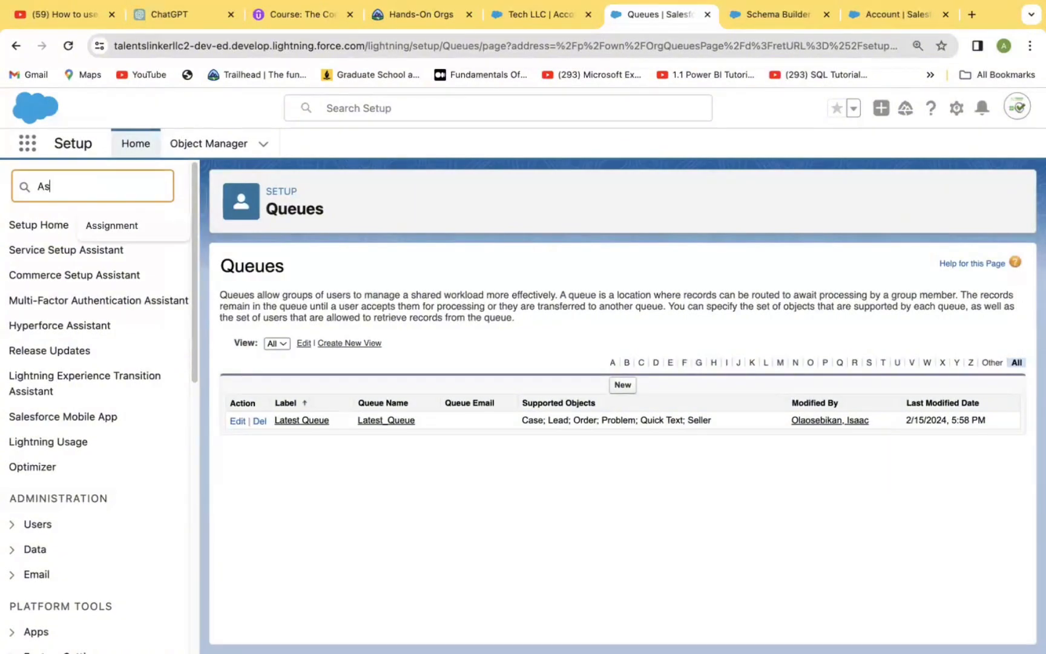
type("sign")
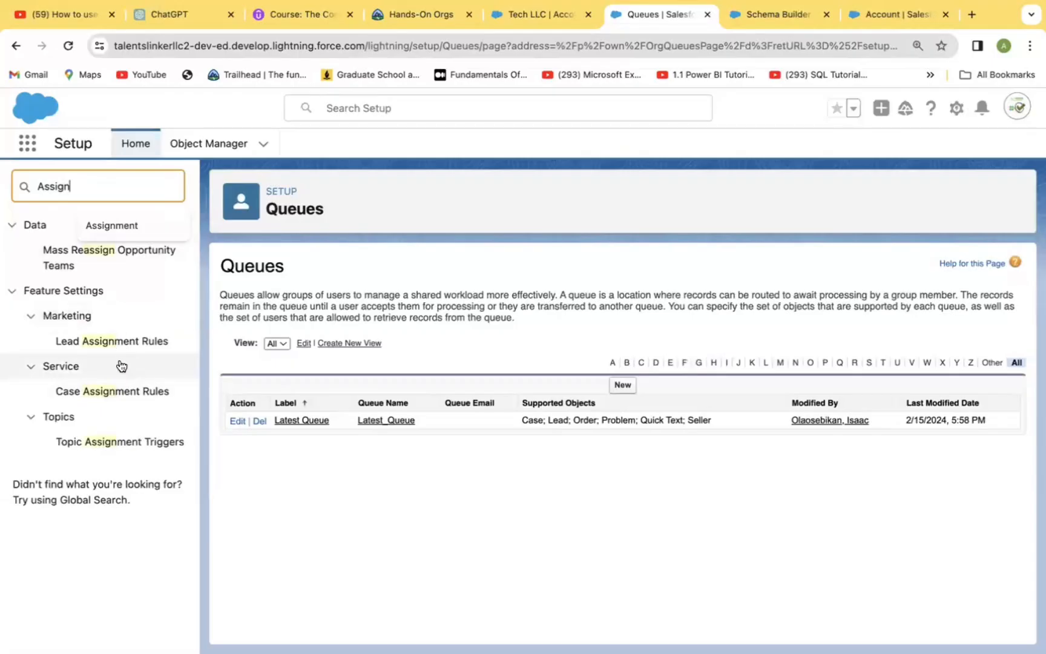
left_click(121, 342)
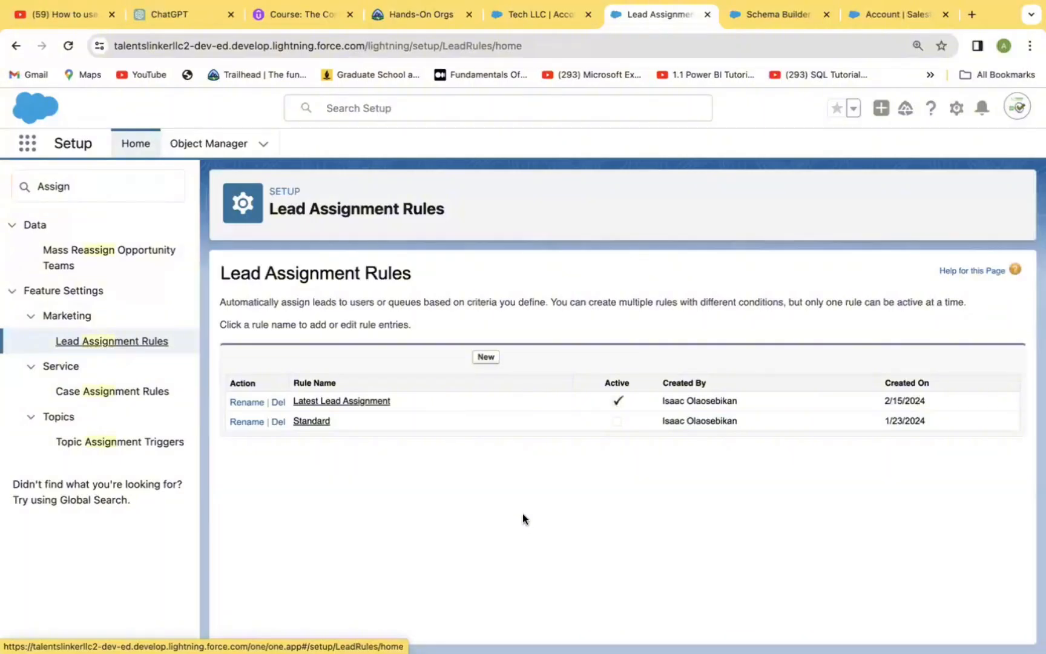
left_click(487, 360)
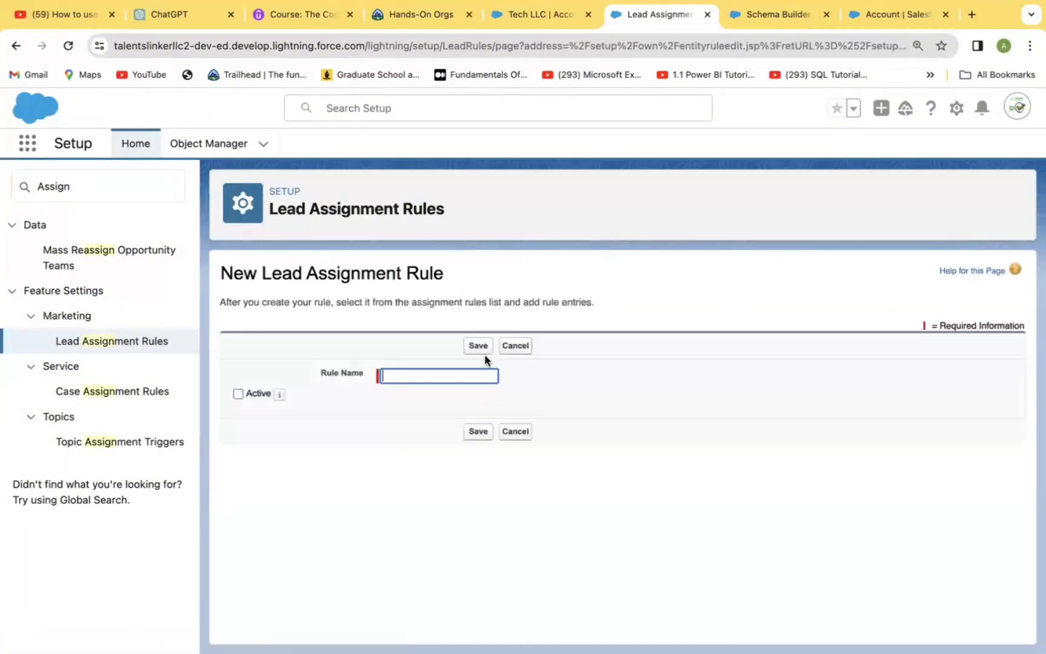
left_click(432, 374)
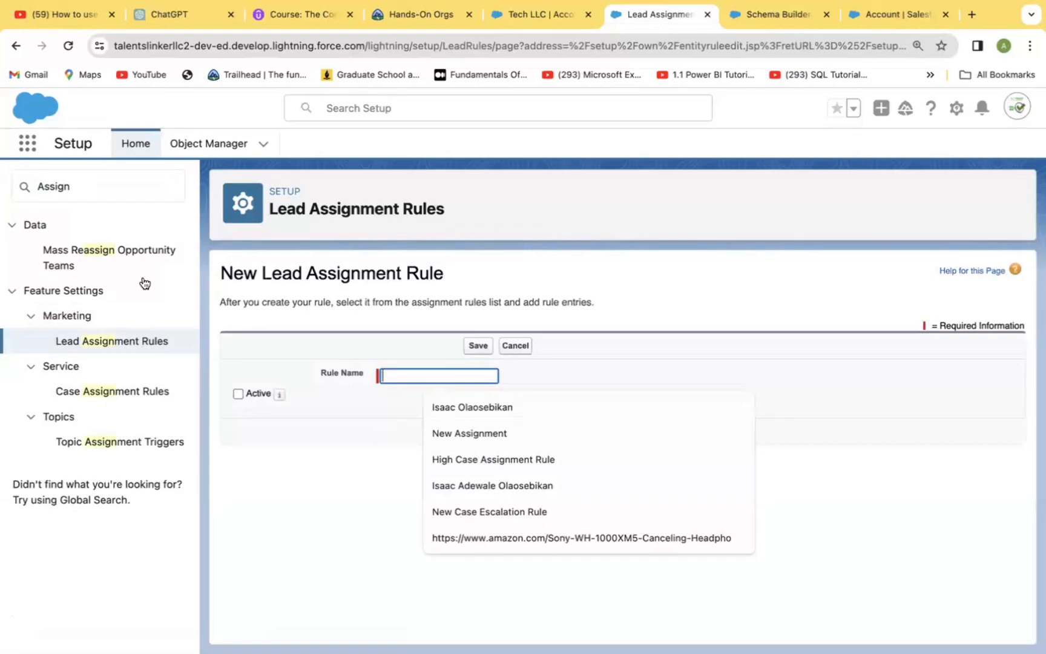
left_click(116, 343)
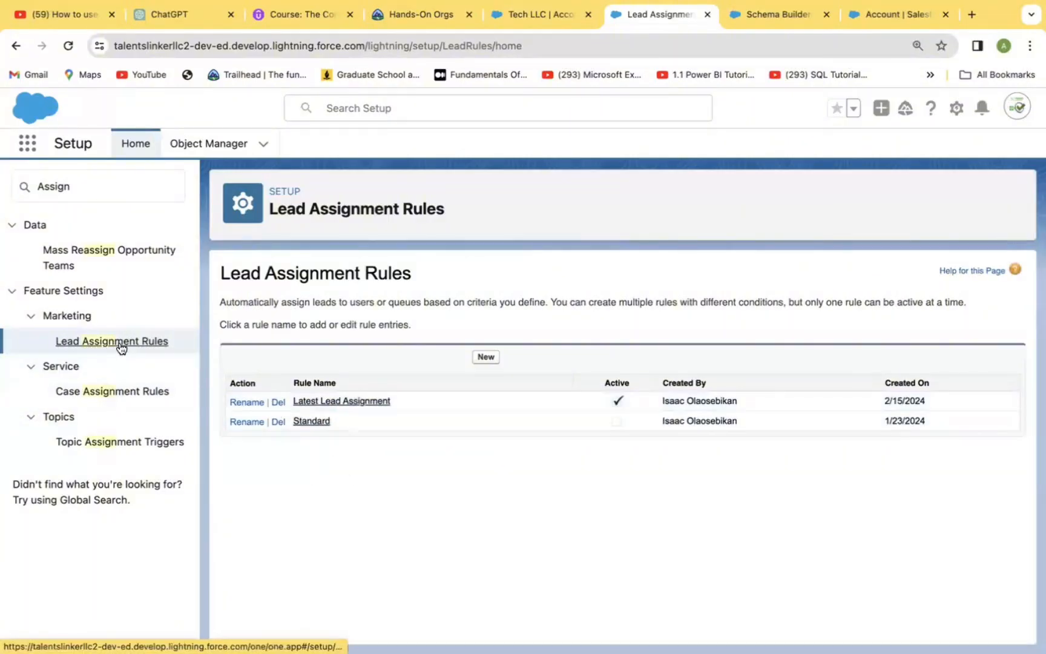
Create an active lead assignment rule named "Lead Assignment Two" and save it.
left_click(485, 356)
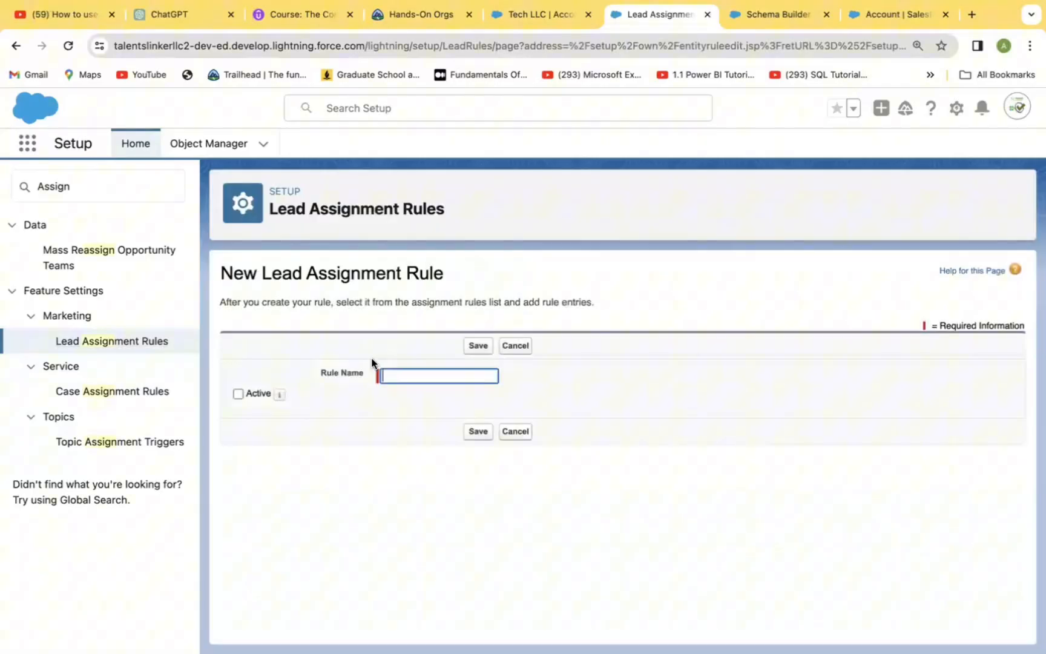
left_click(399, 373)
type("Lead Assignment Two")
left_click(238, 394)
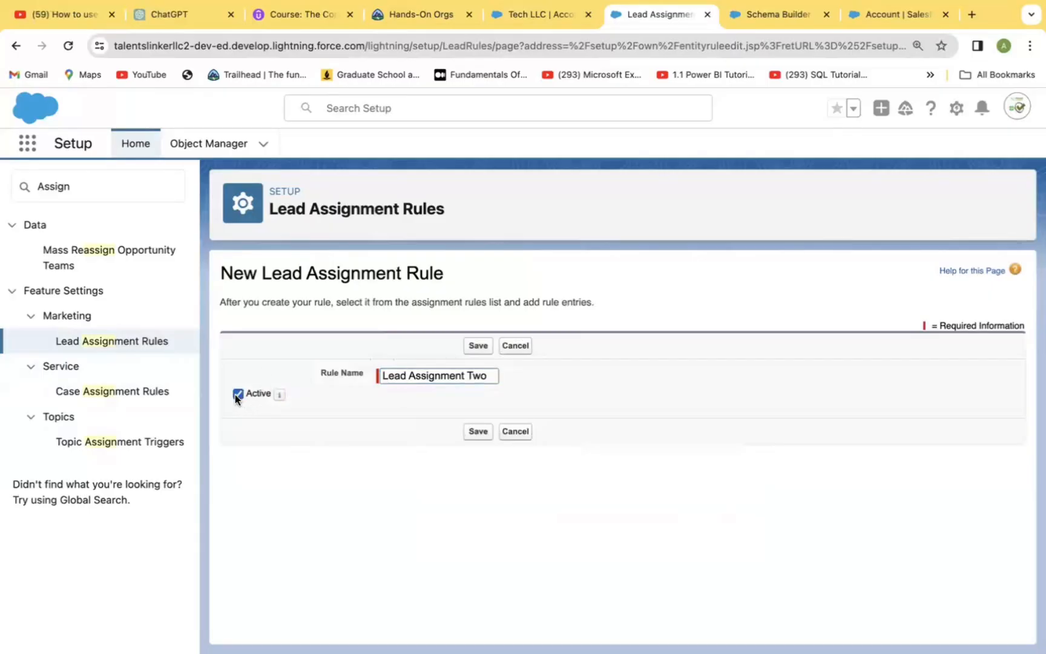
left_click(477, 431)
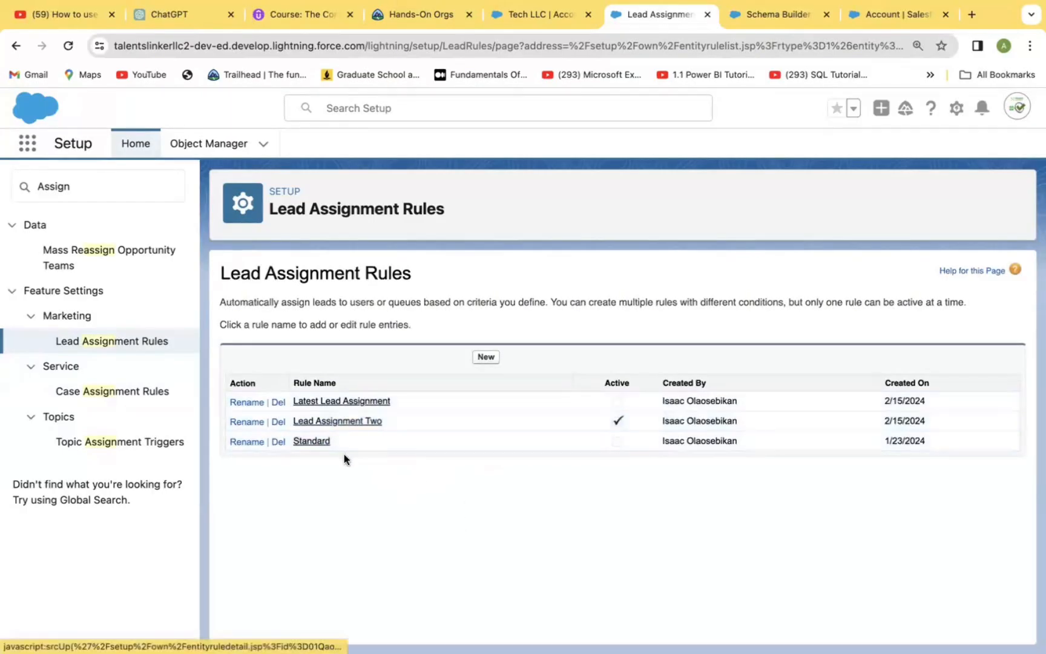
Start a new rule entry in Lead Assignment Two with the criterion Lead: Industry equals Agriculture.
left_click(330, 421)
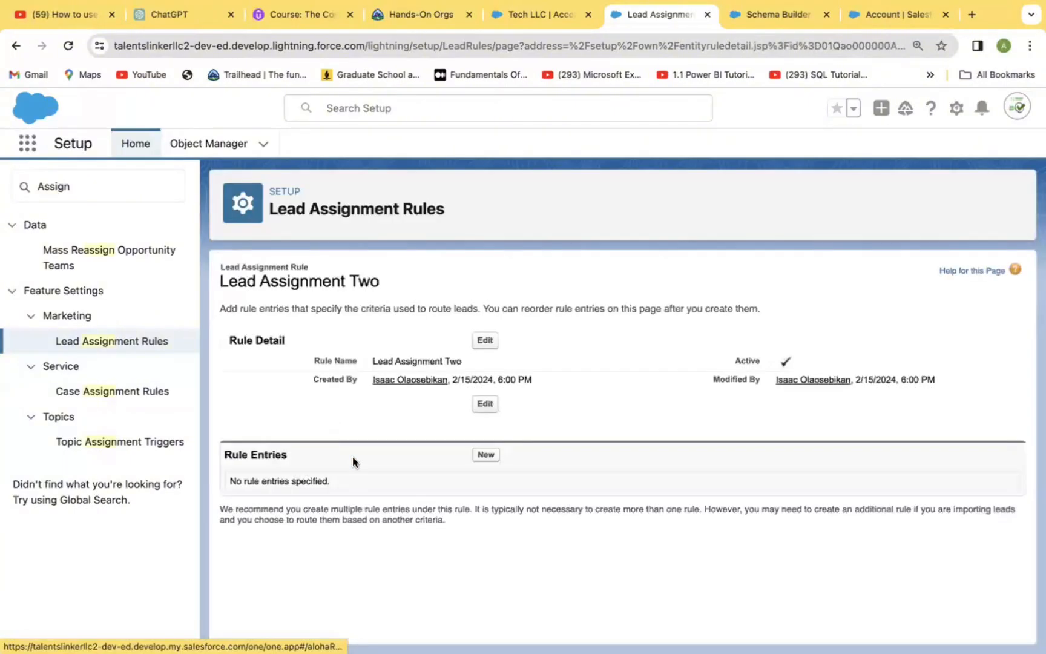
left_click(485, 455)
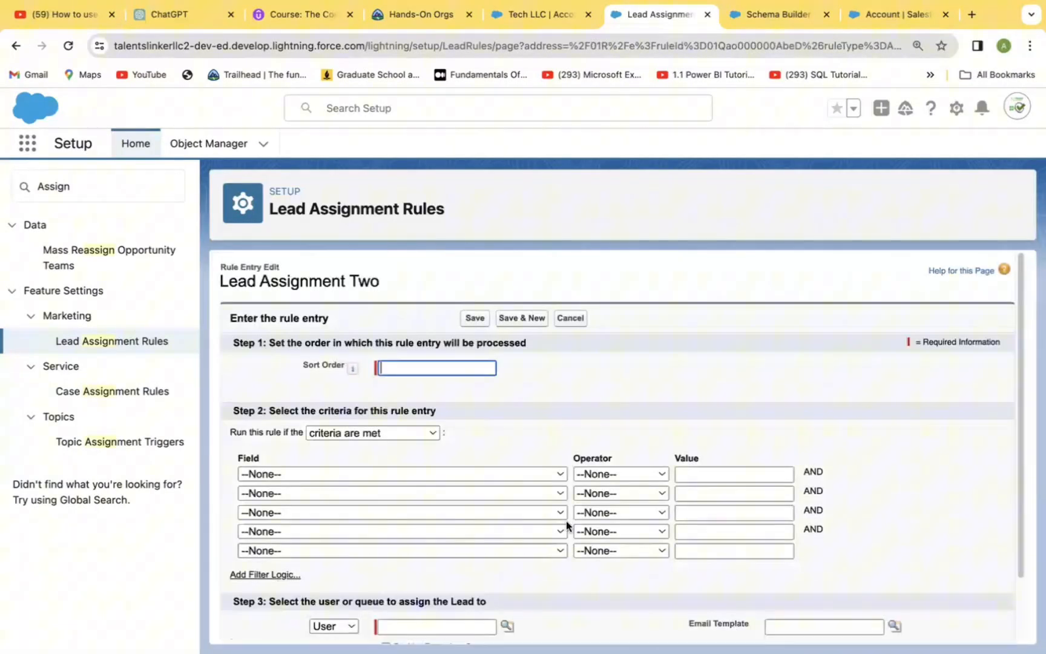
left_click(561, 474)
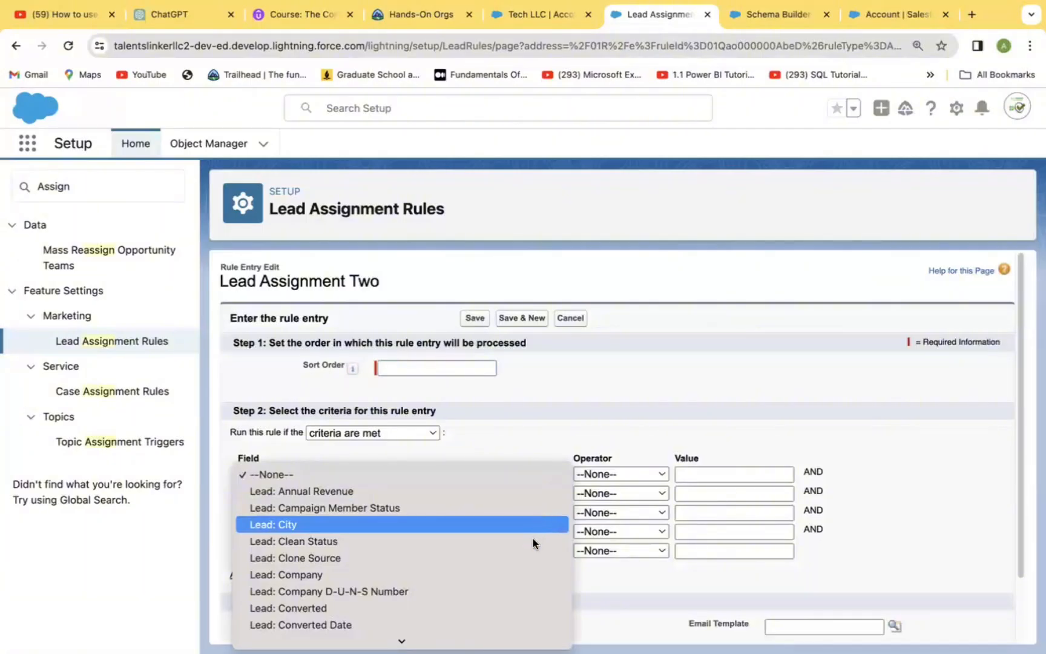
mouse_move(528, 640)
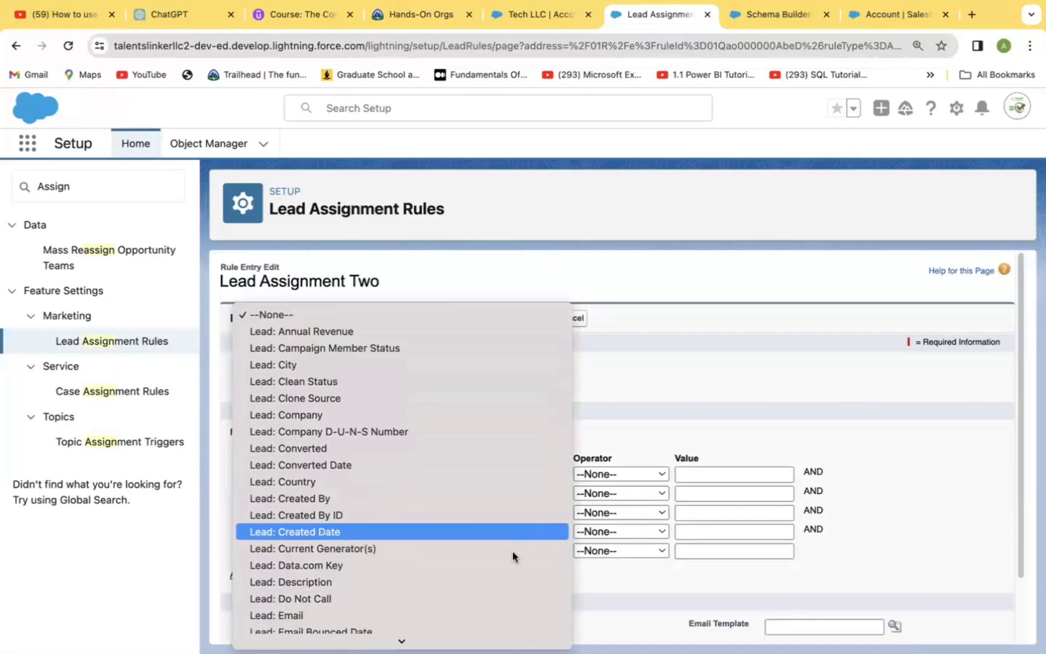
scroll(514, 531, "down", 5)
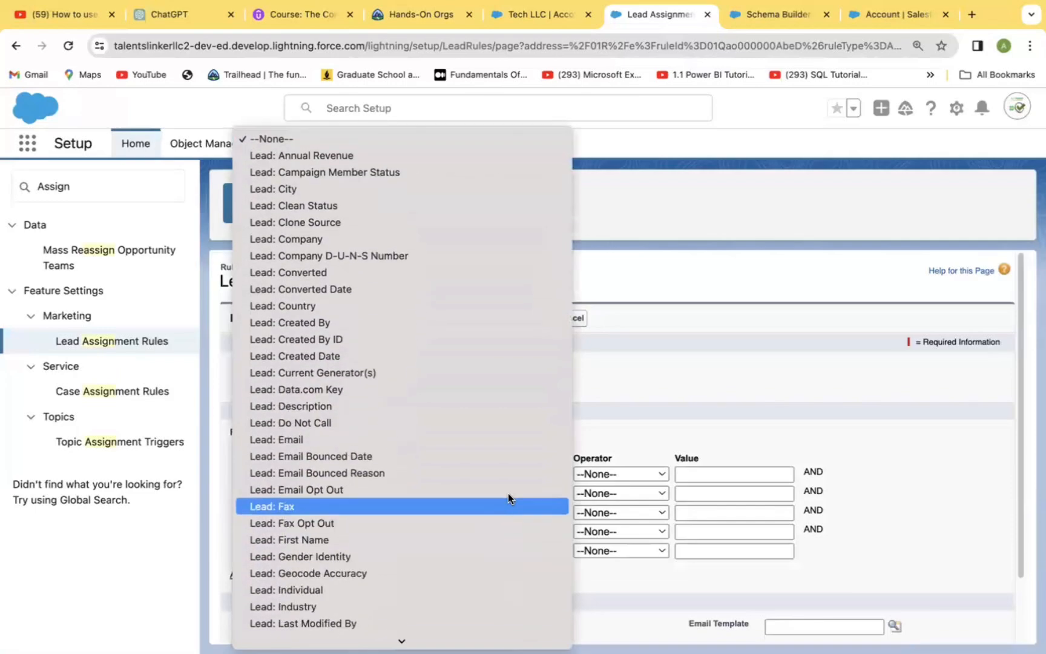
left_click(482, 605)
left_click(659, 473)
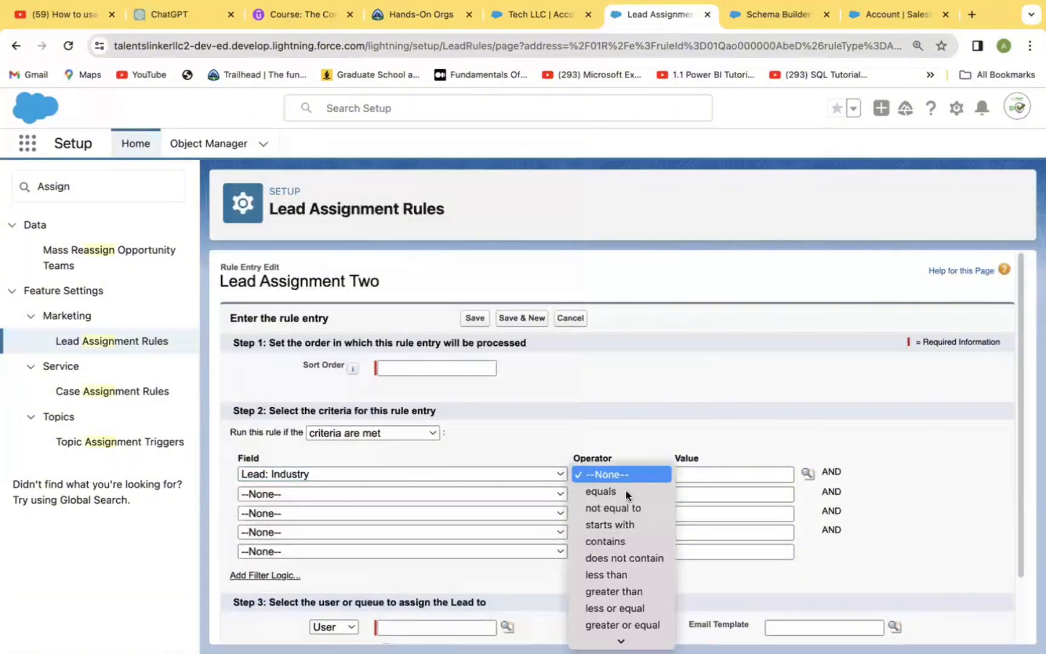
left_click(602, 491)
left_click(805, 475)
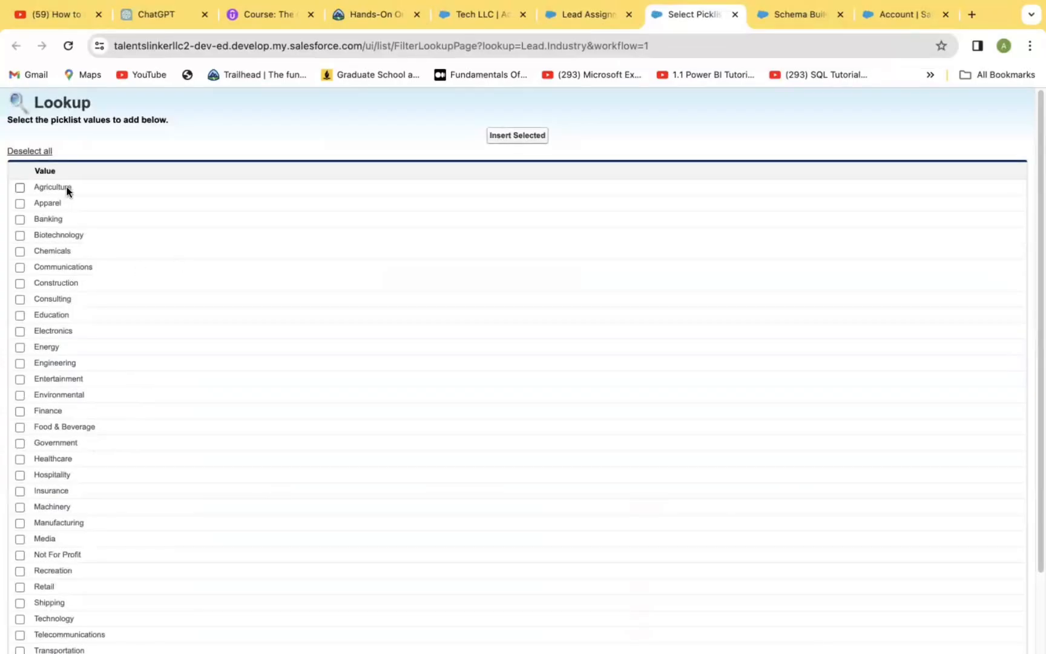
left_click(20, 187)
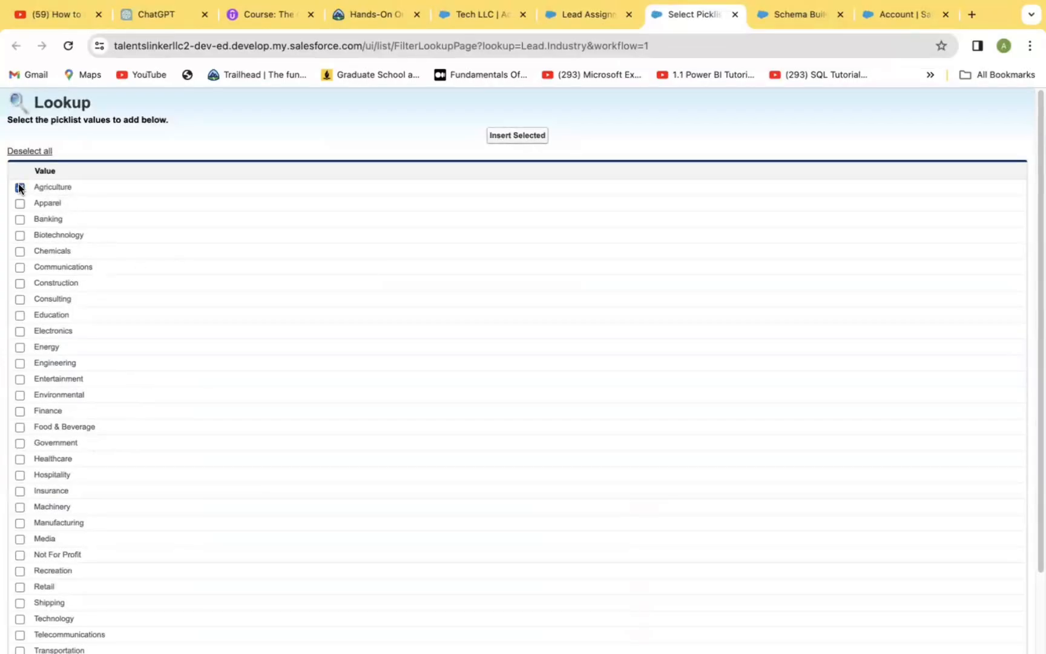
left_click(516, 137)
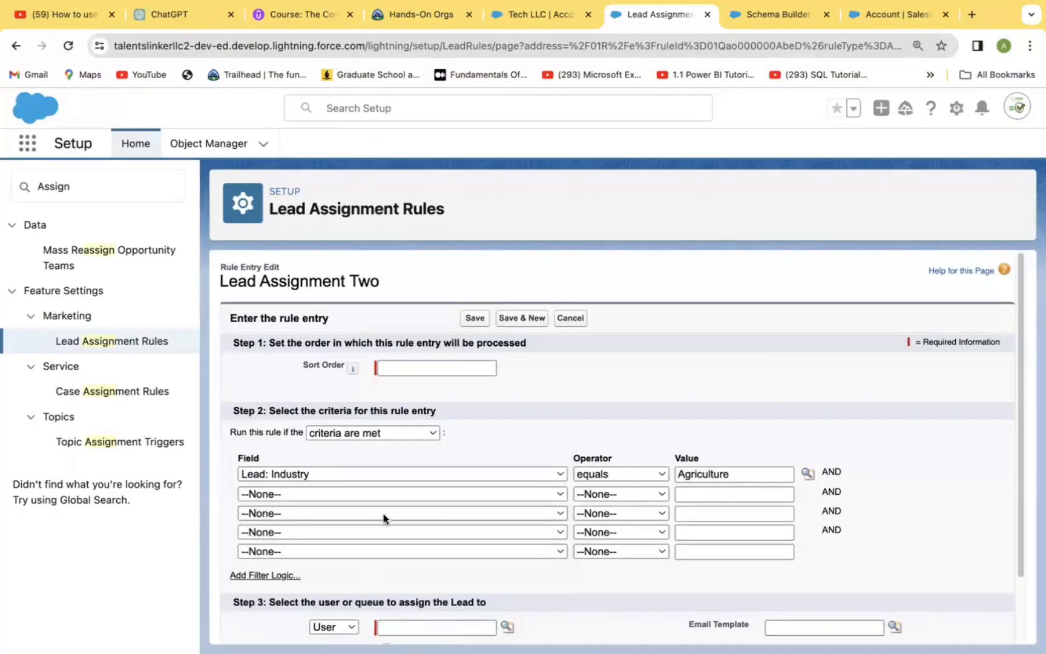
Add a second criterion to the rule entry: Lead: Annual Revenue greater than 500000.
left_click(554, 493)
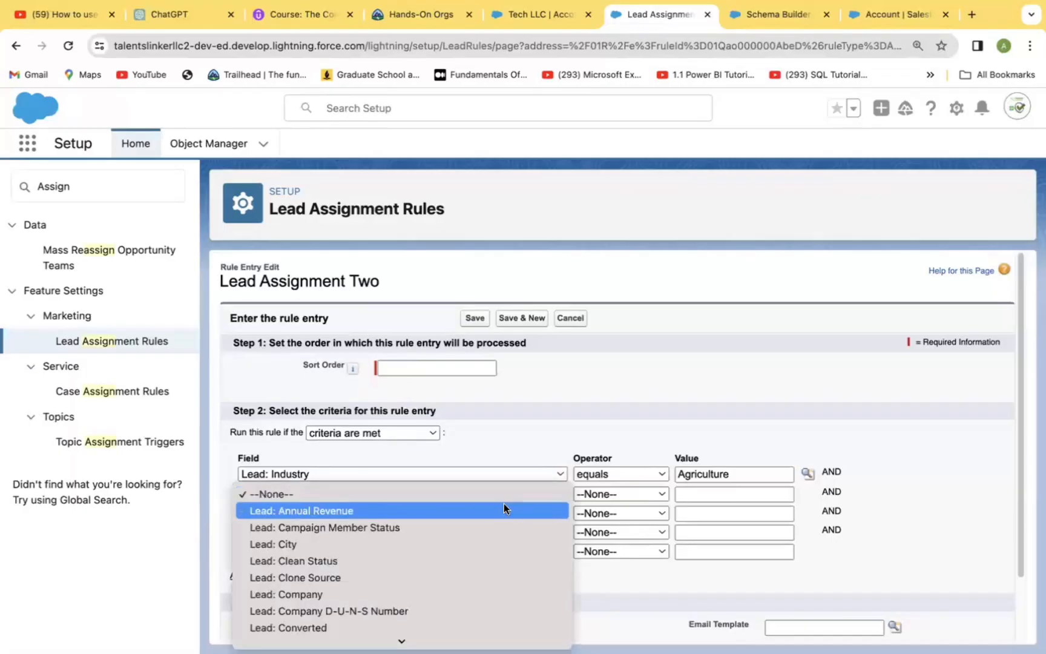
left_click(504, 508)
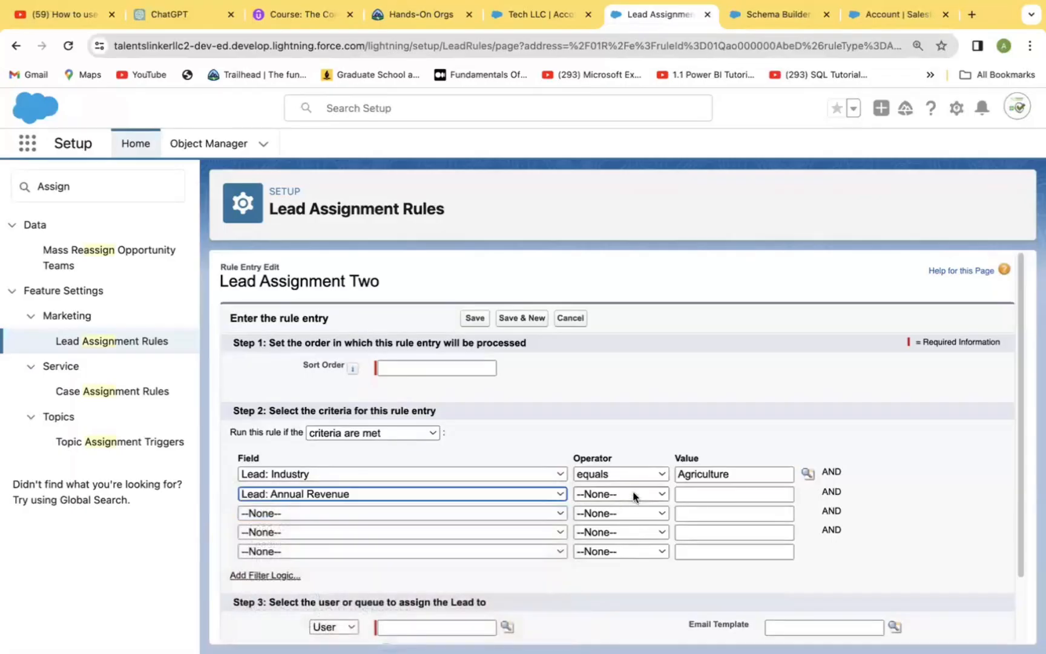
left_click(633, 494)
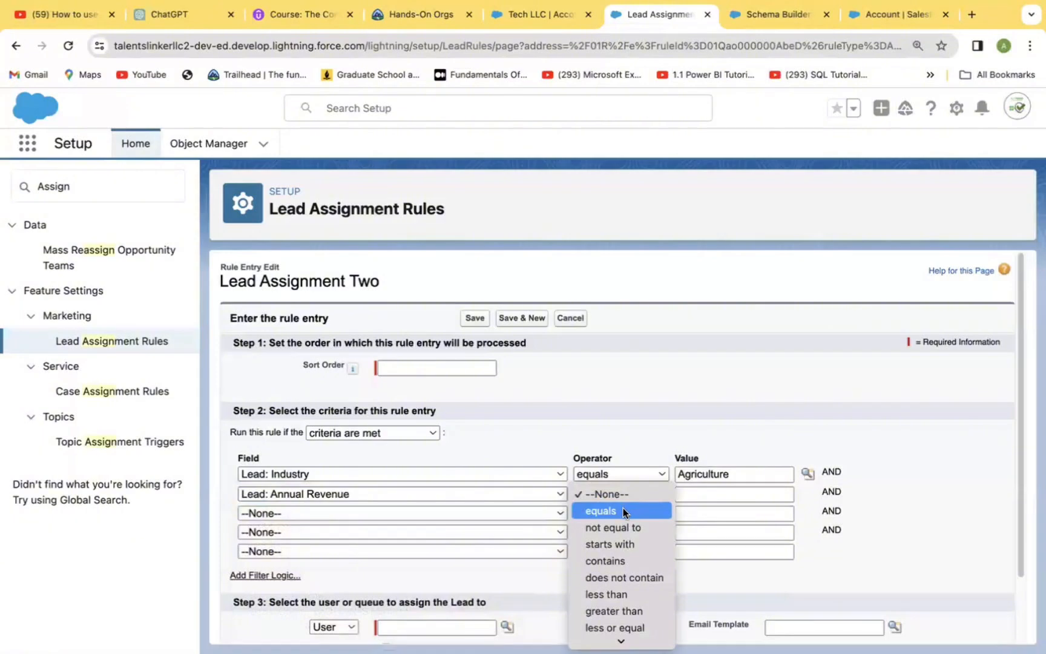
left_click(633, 611)
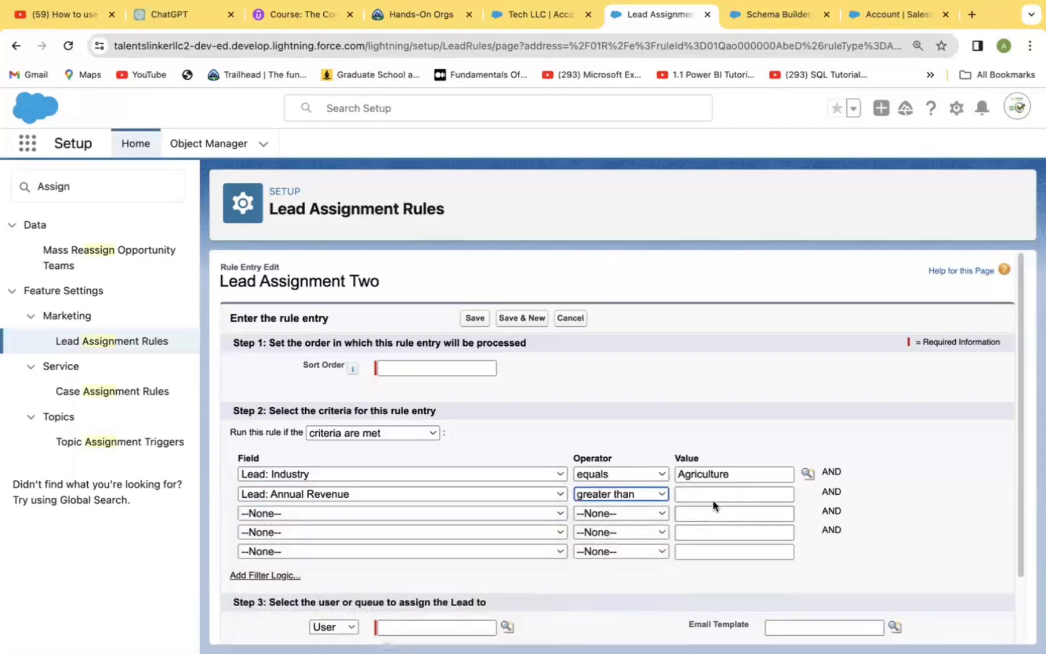
left_click(701, 493)
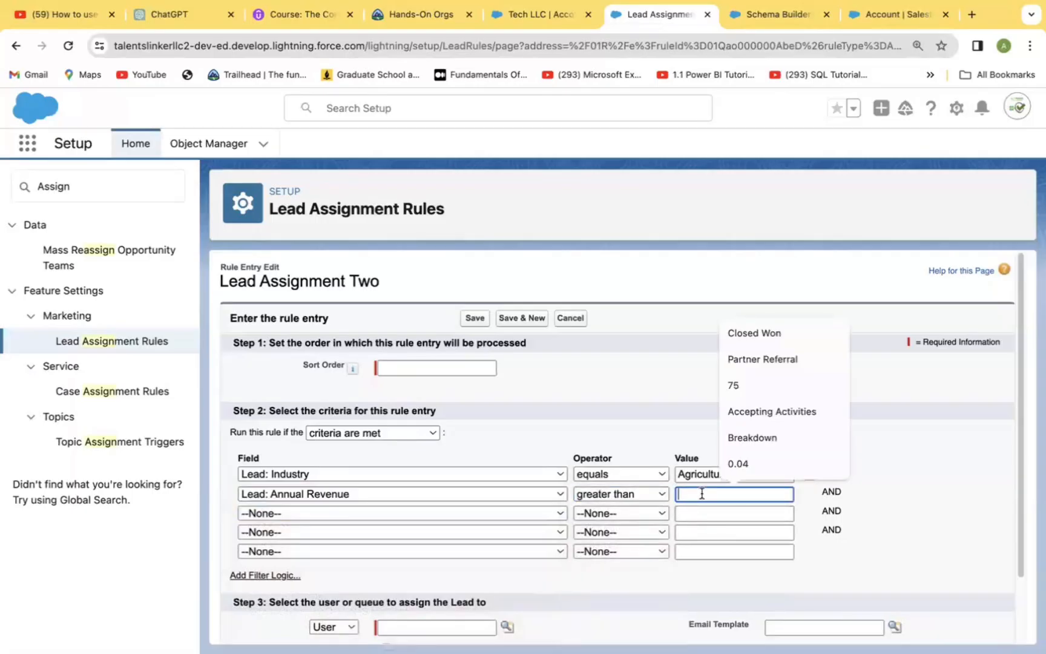
type("5")
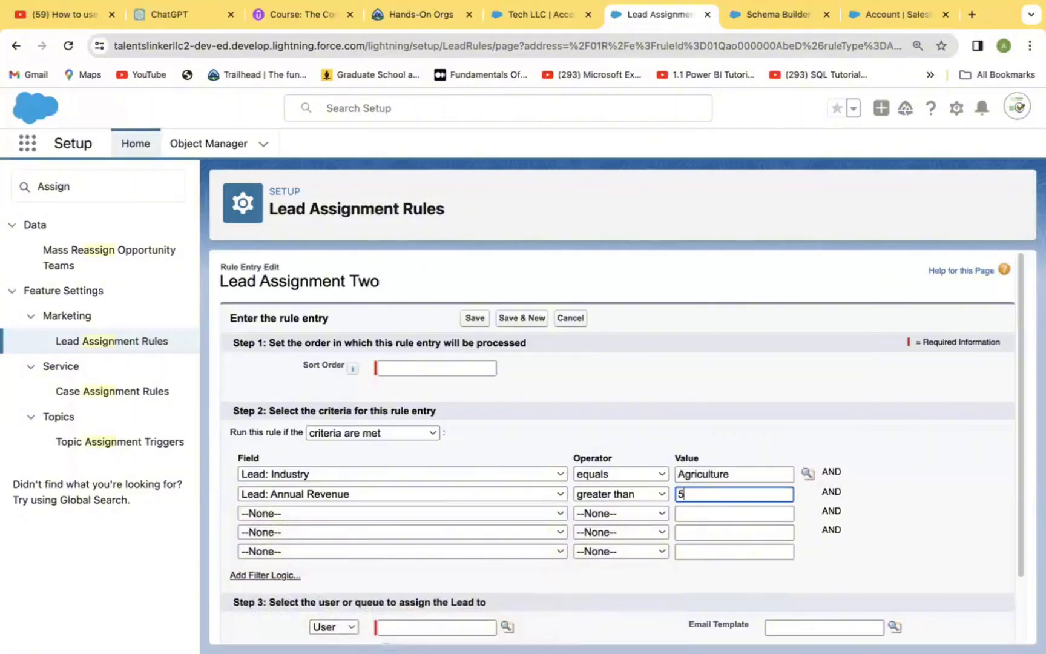
type("00000")
left_click(918, 546)
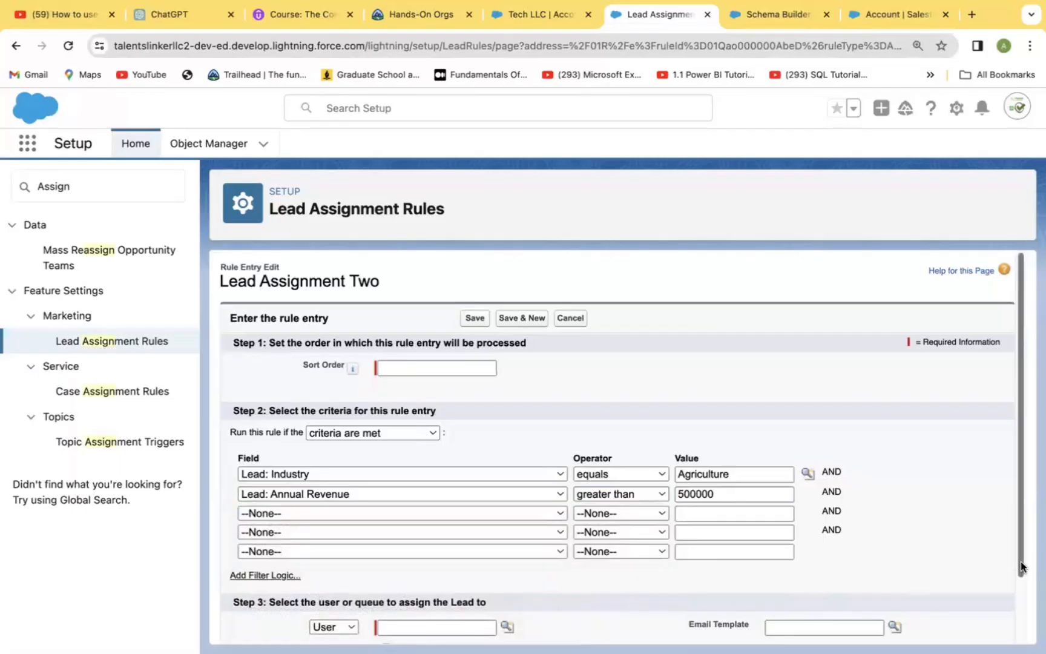
Set the rule entry to assign matching leads to the queue Latest Queue.
scroll(1025, 569, "down", 2)
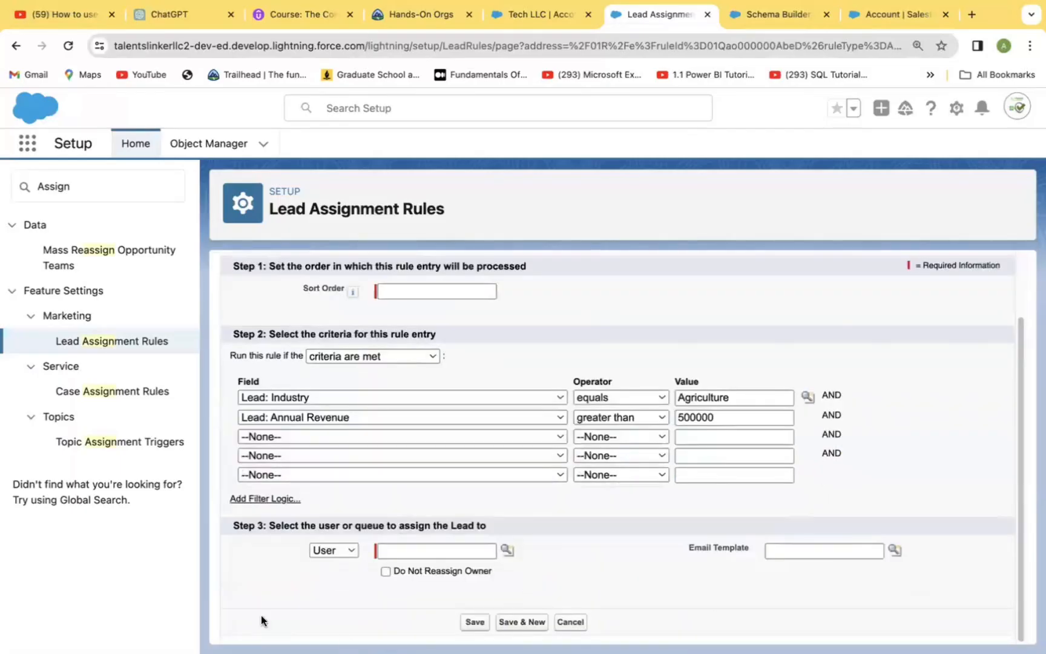
left_click(349, 549)
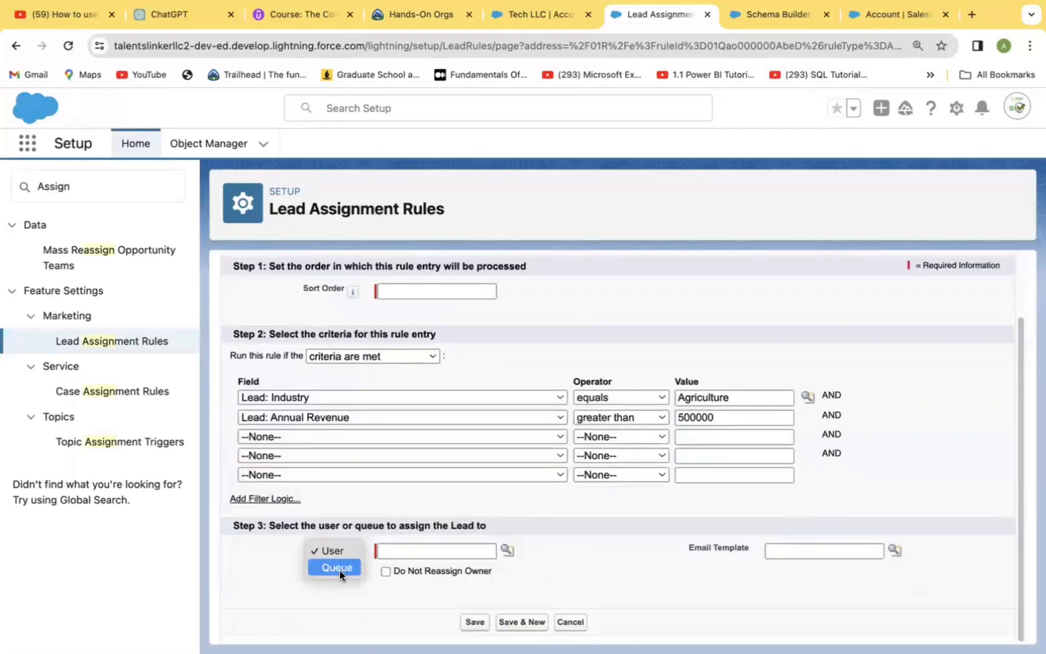
left_click(337, 567)
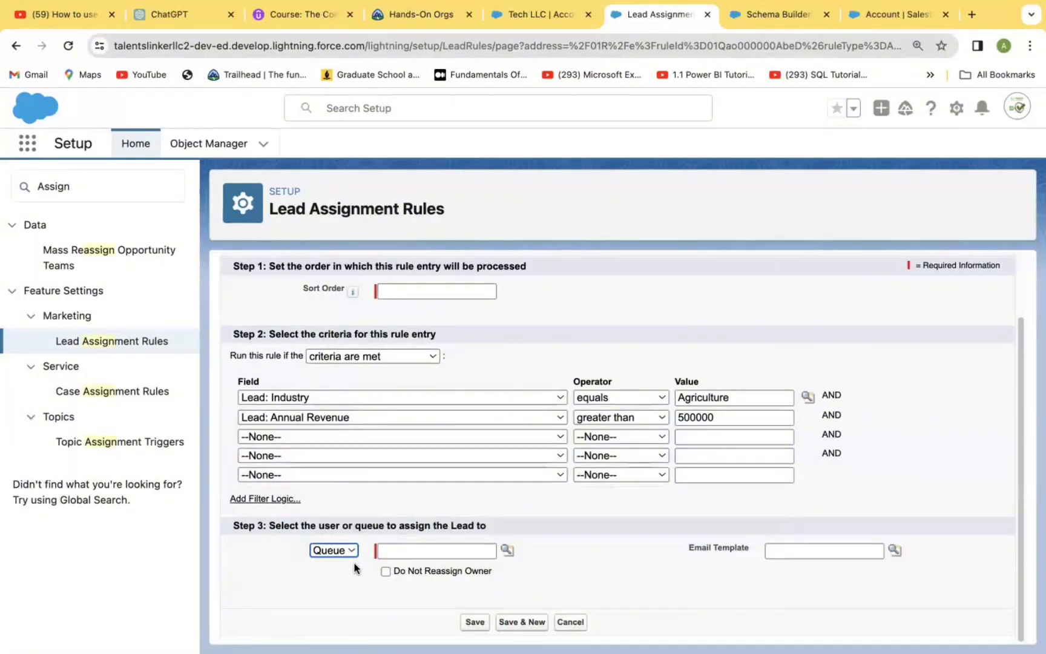
left_click(506, 549)
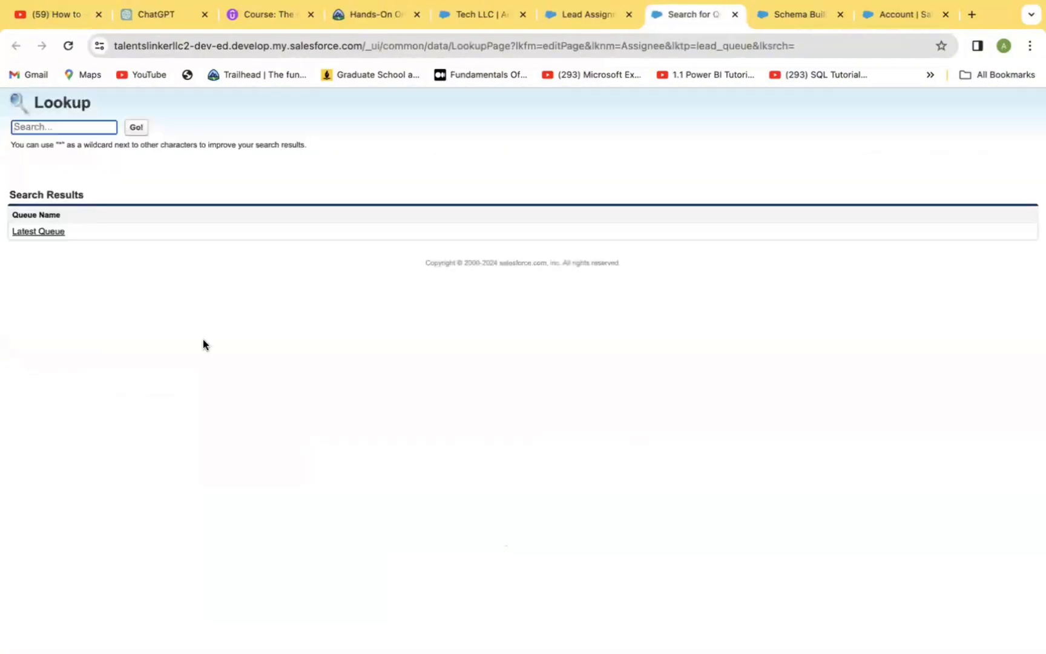
left_click(38, 231)
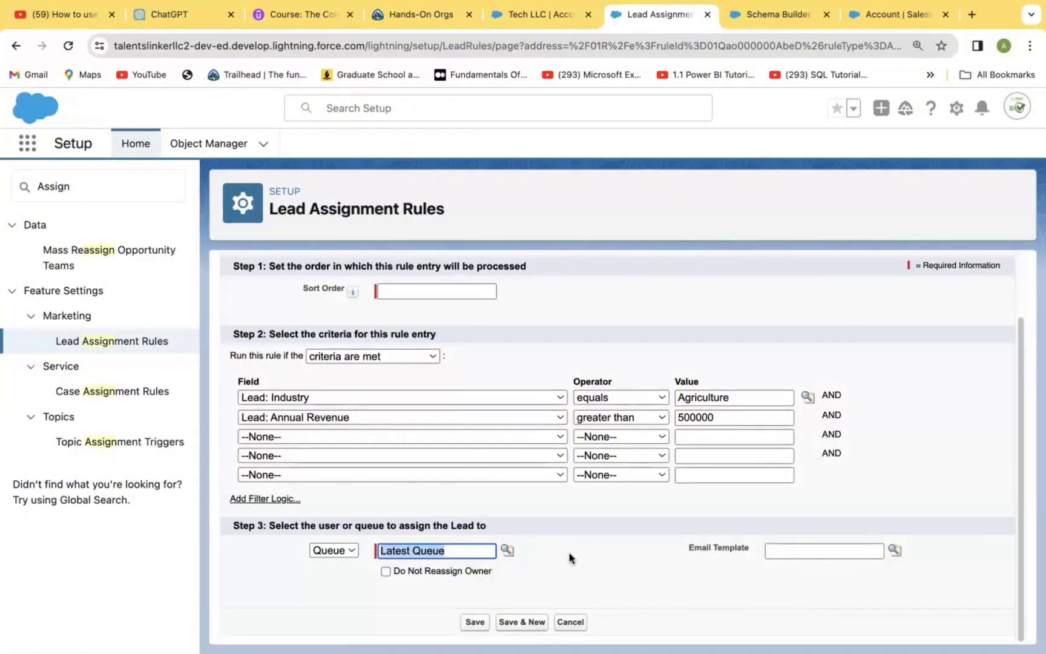
Set the rule entry's sort order to 2, save it, and return to the list of lead assignment rules.
left_click(414, 285)
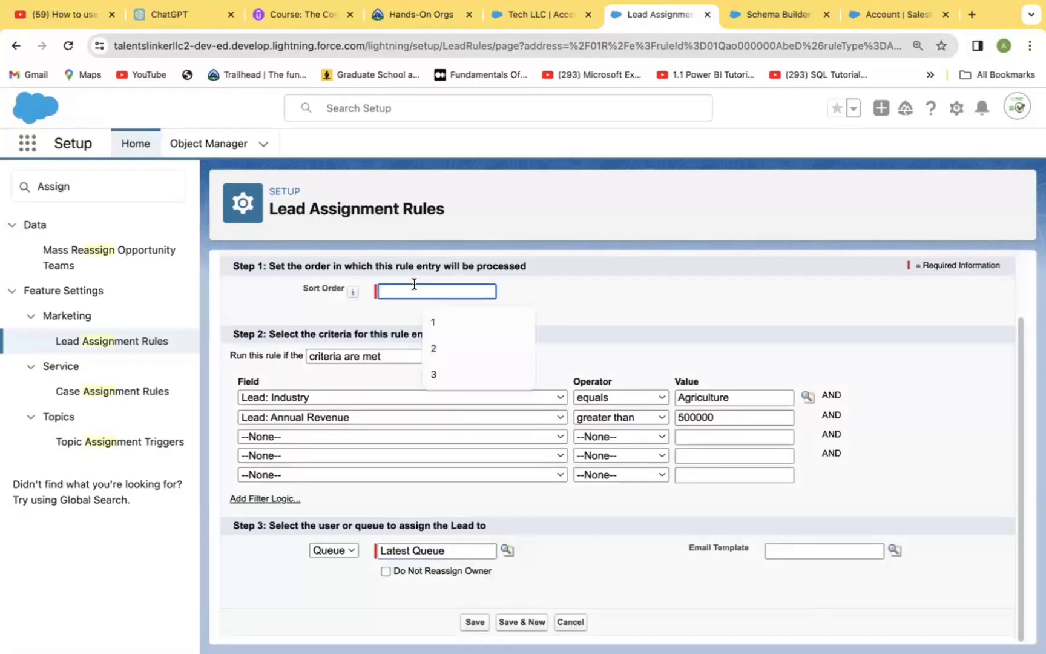
type("2")
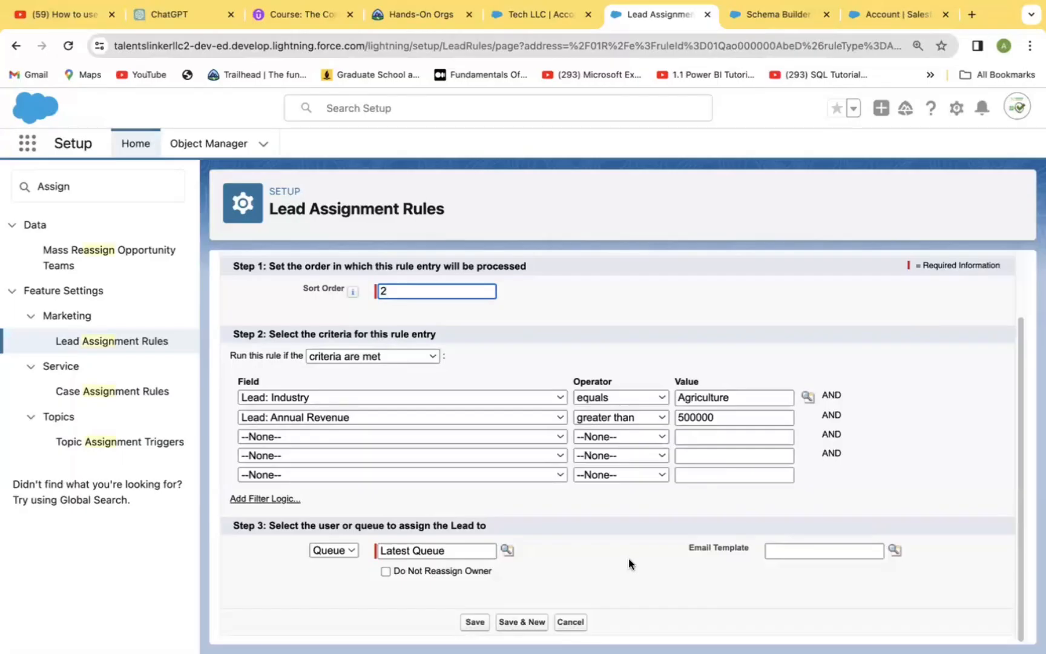
left_click(477, 622)
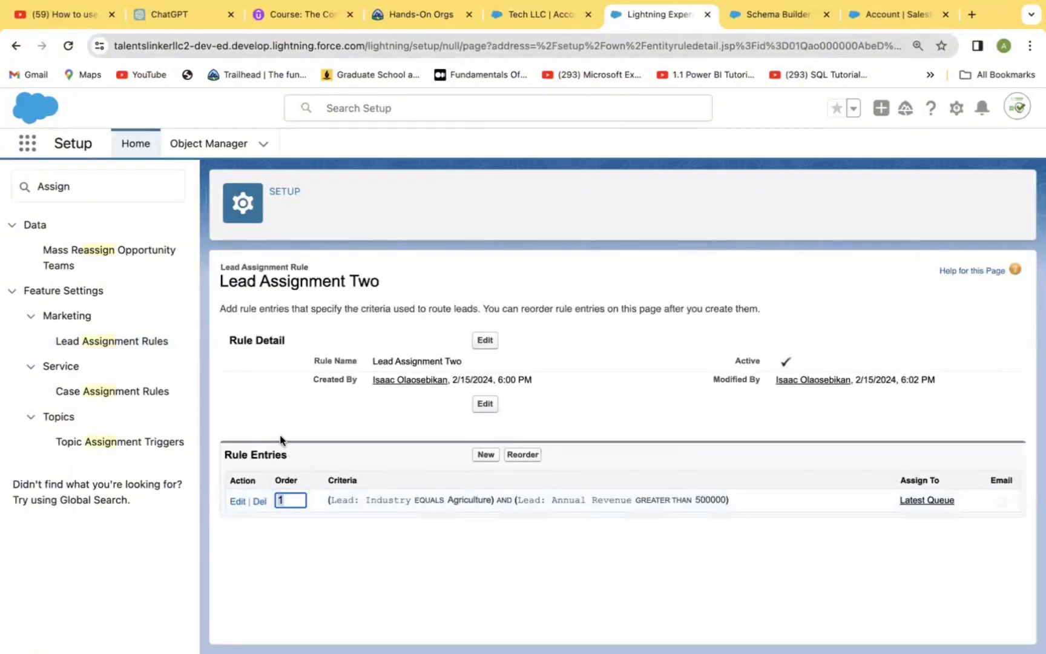
left_click(114, 343)
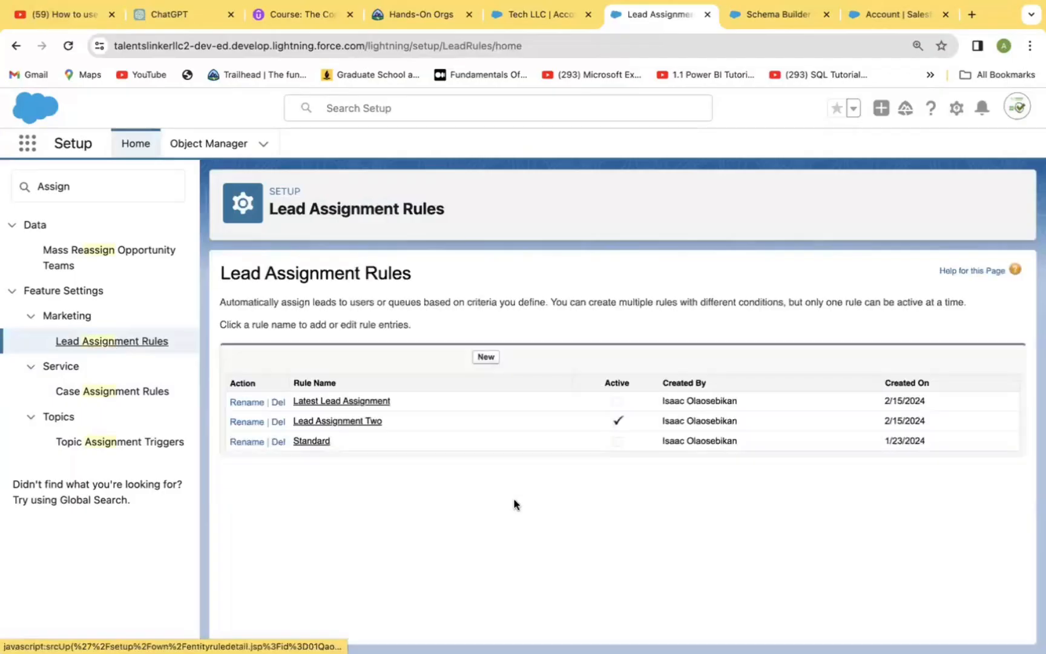